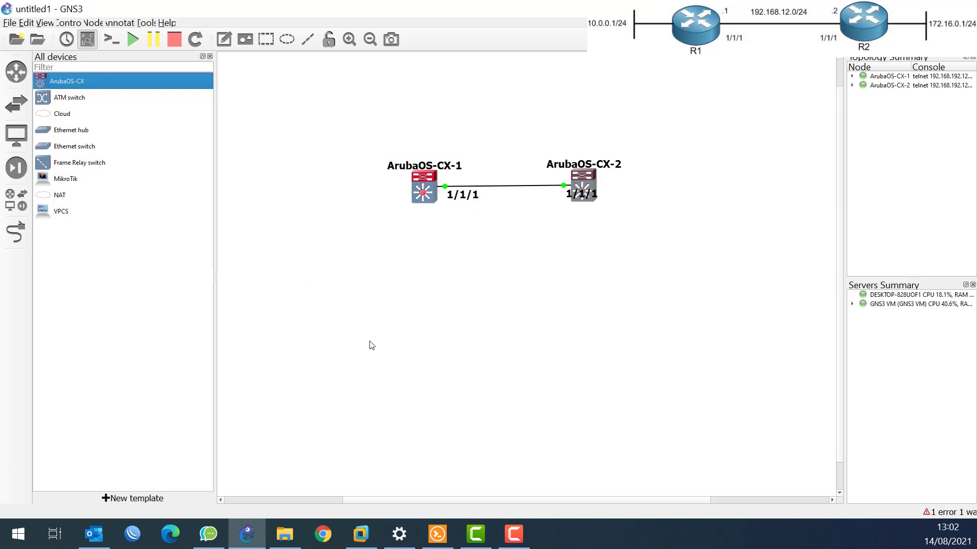
Step: Bring the Solar-PuTTY consoles for the two running switches to the front
left_click(441, 535)
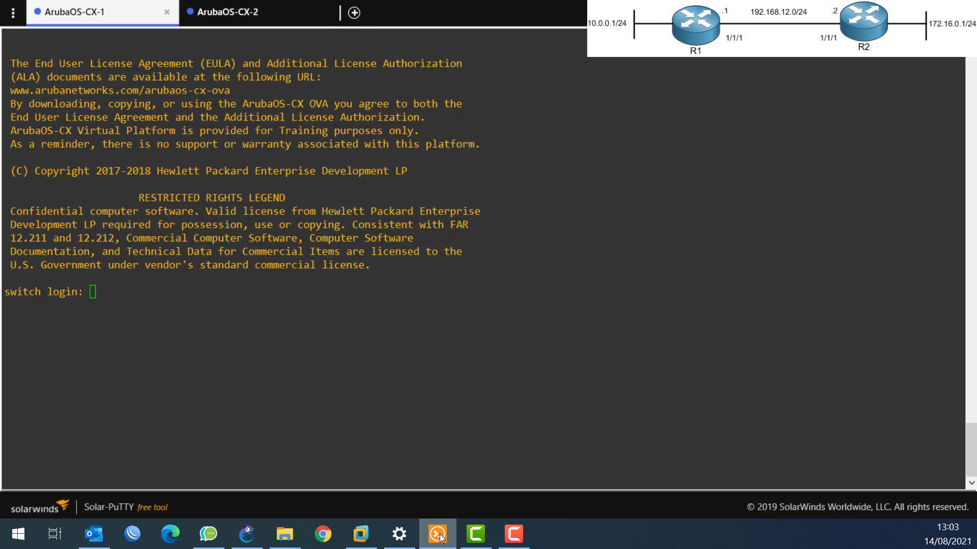
Step: Log in to the ArubaOS-CX-1 console as admin
left_click(208, 305)
type("admin")
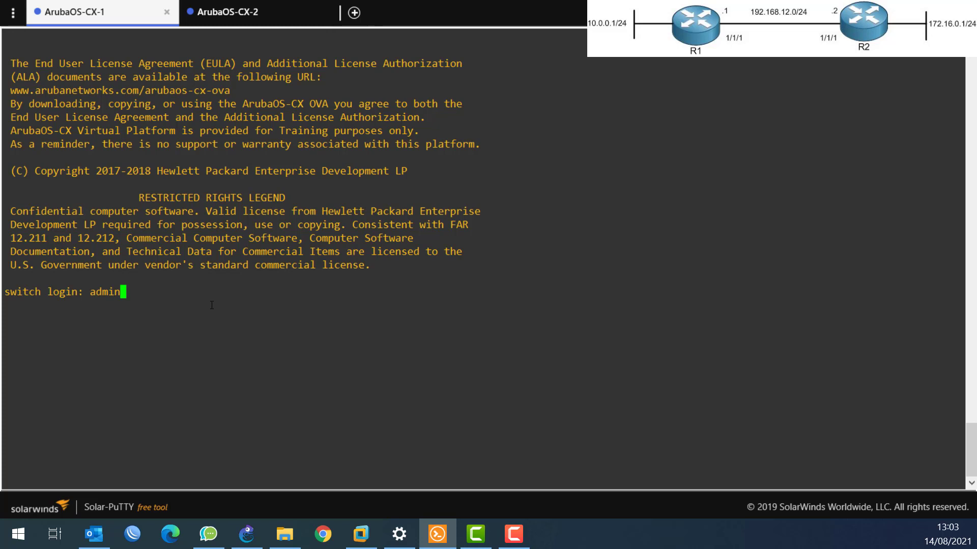
key("Return")
key("Return")
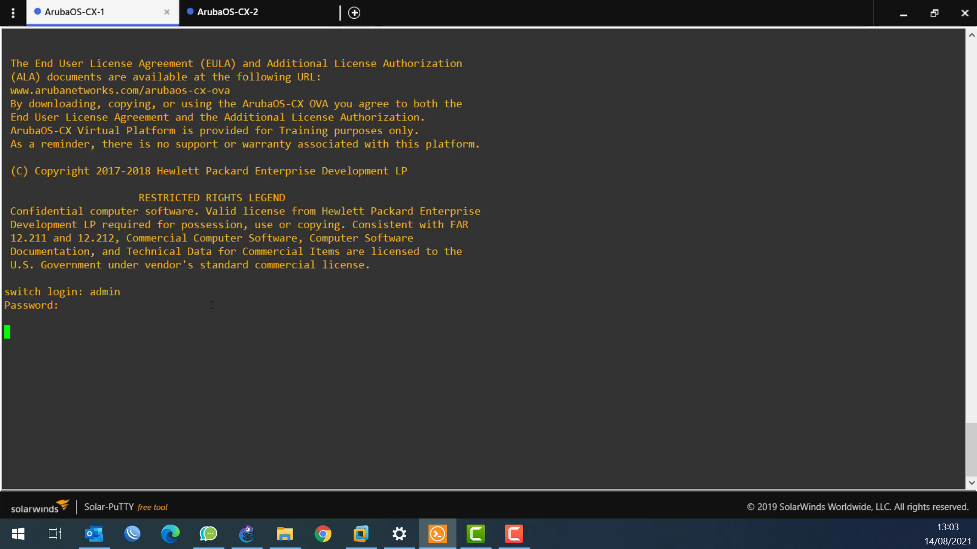
Step: Enter configuration mode with conf t and set the hostname to R1
type("conf t")
key("Return")
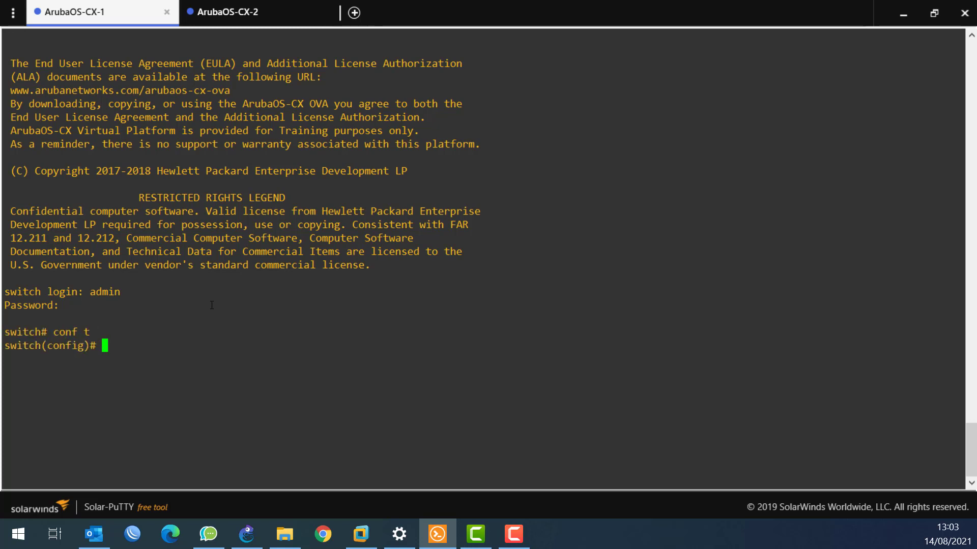
type("hostname R1")
key("Return")
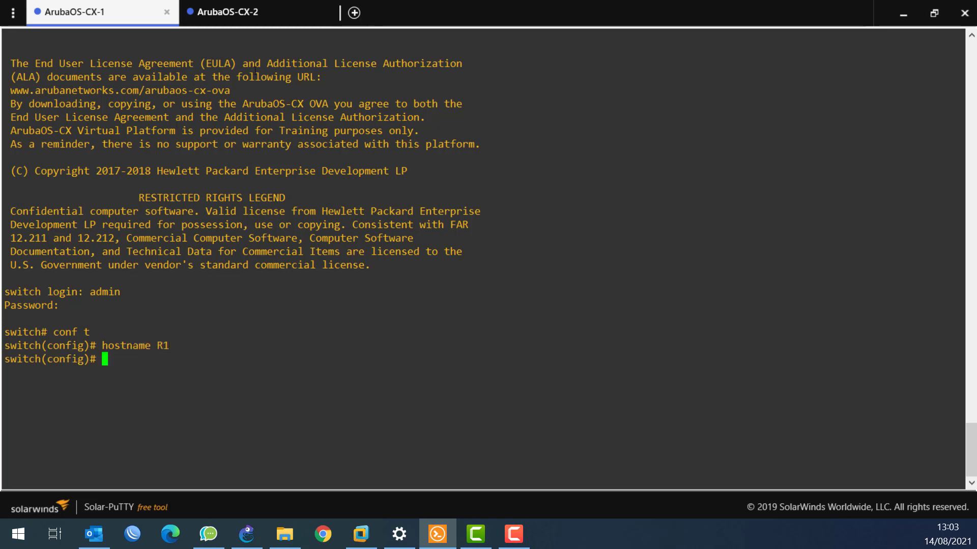
key("Up")
key("Return")
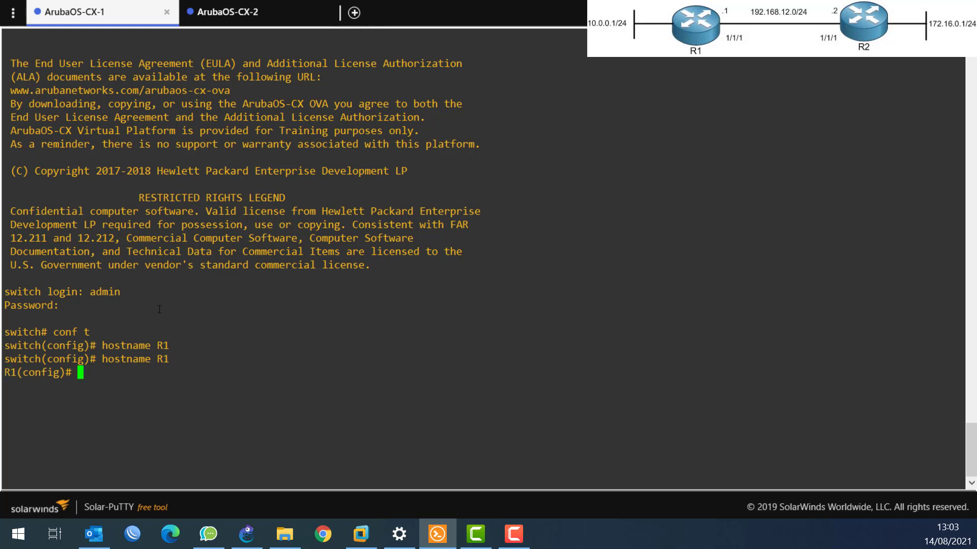
Step: Log in to the ArubaOS-CX-2 console as admin with an empty password
left_click(227, 12)
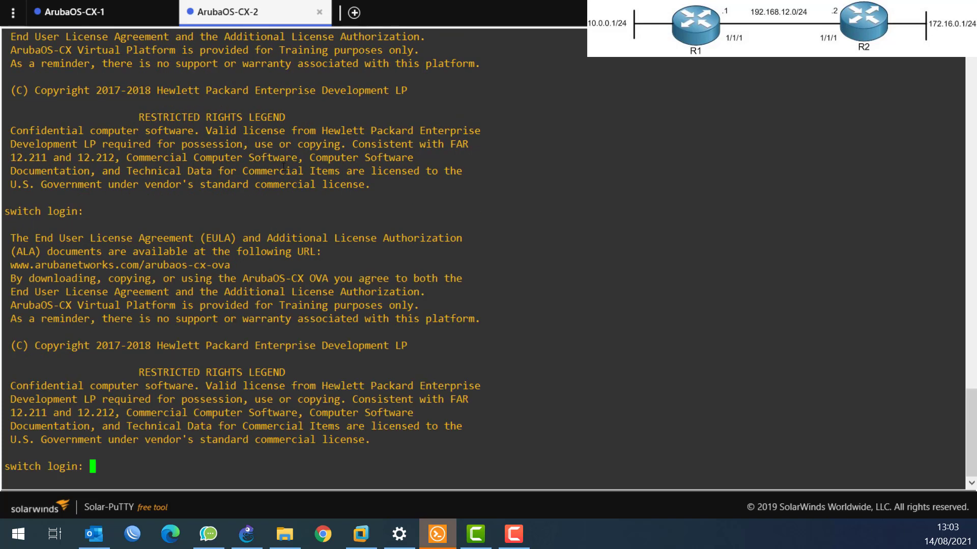
type("admin")
key("Return")
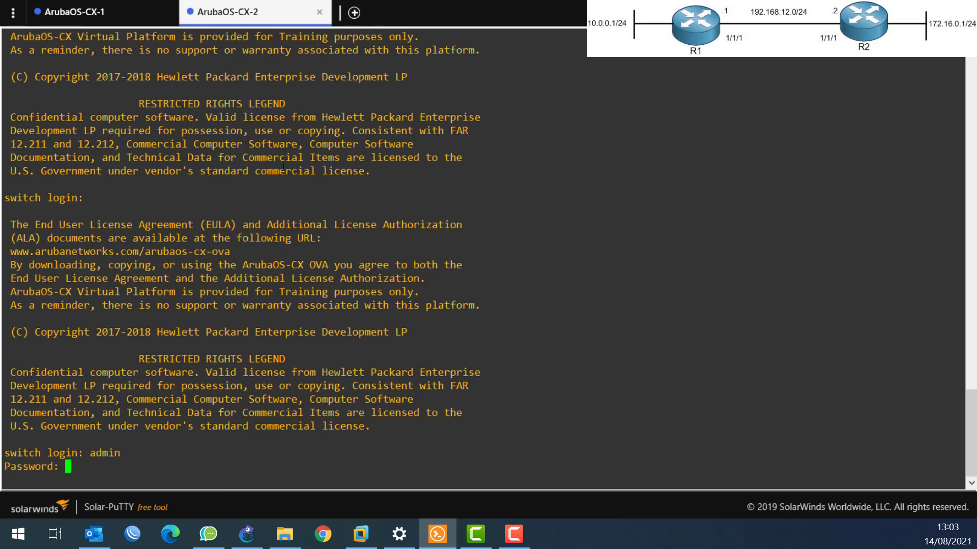
key("Return")
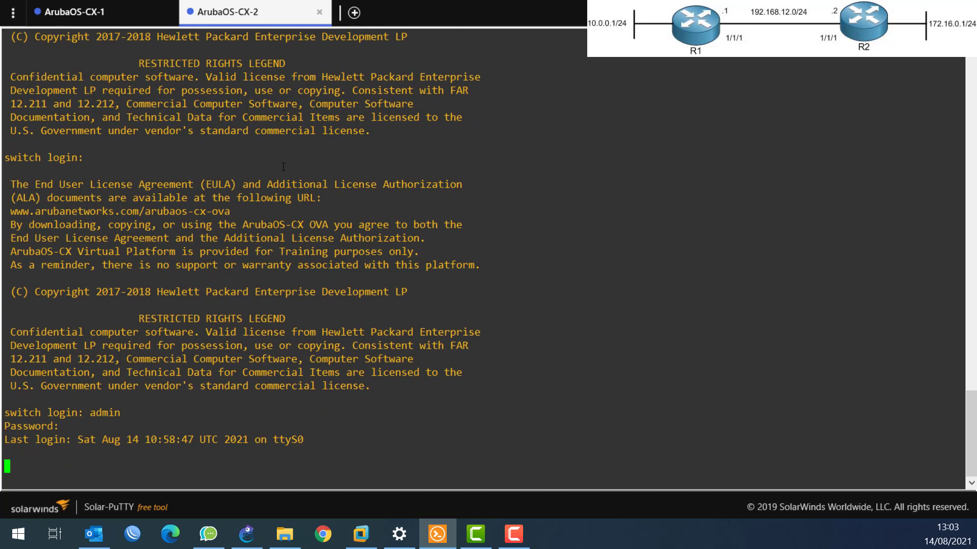
Step: Enter configuration mode, set the hostname to R2, and return to R1's console
type("conf t")
key("Return")
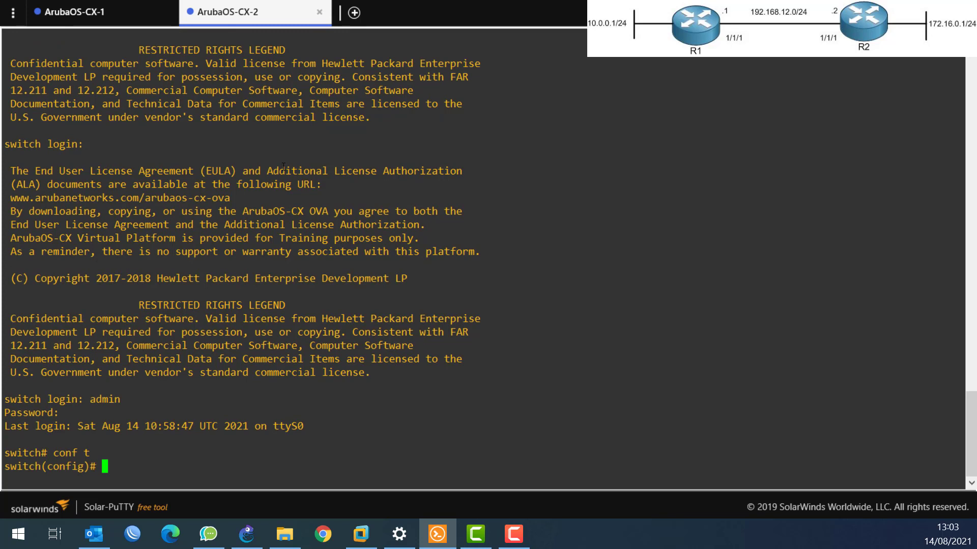
type("hostname R2")
key("Return")
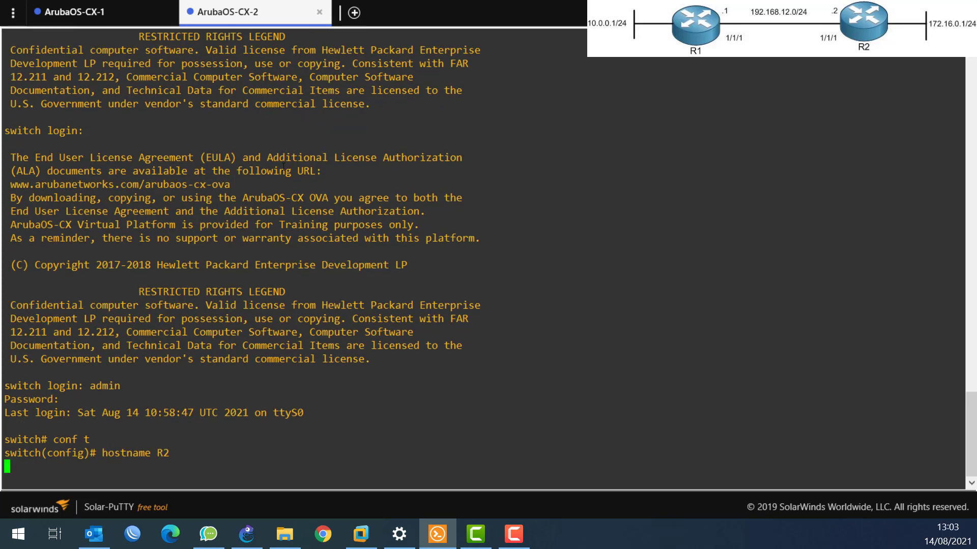
key("Return")
key("Return")
key("Return")
key("Return")
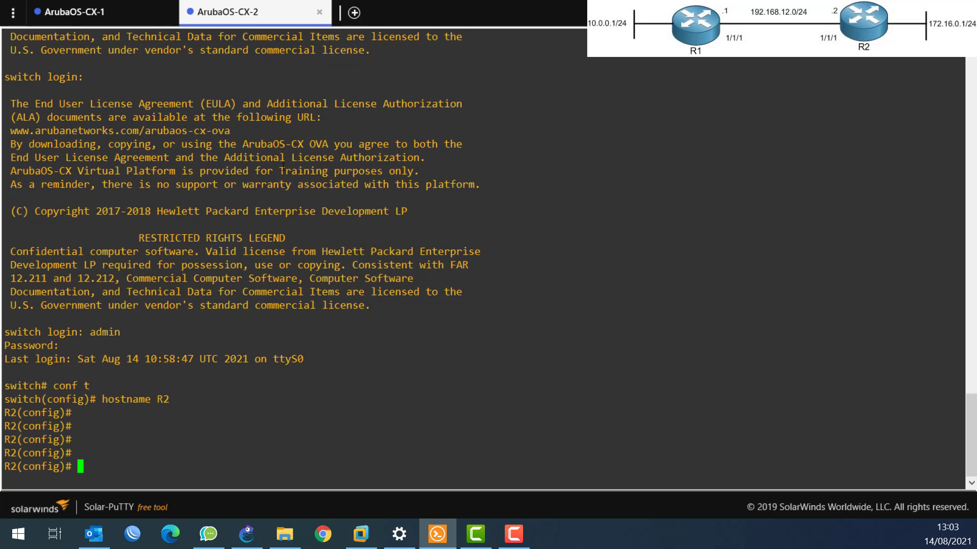
left_click(84, 12)
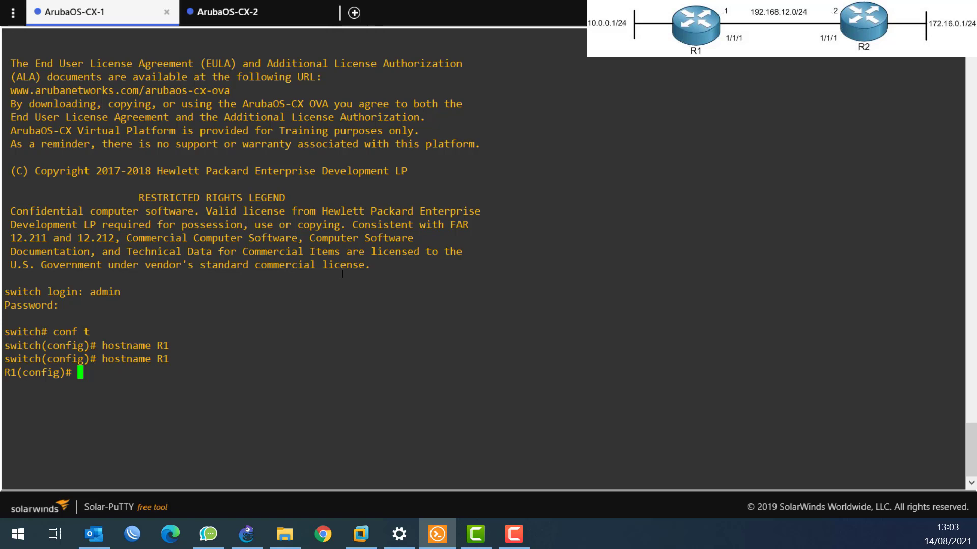
Step: On R1, enter interface 1/1/1 and assign it ip address 192.168.12.1/24
key("Return")
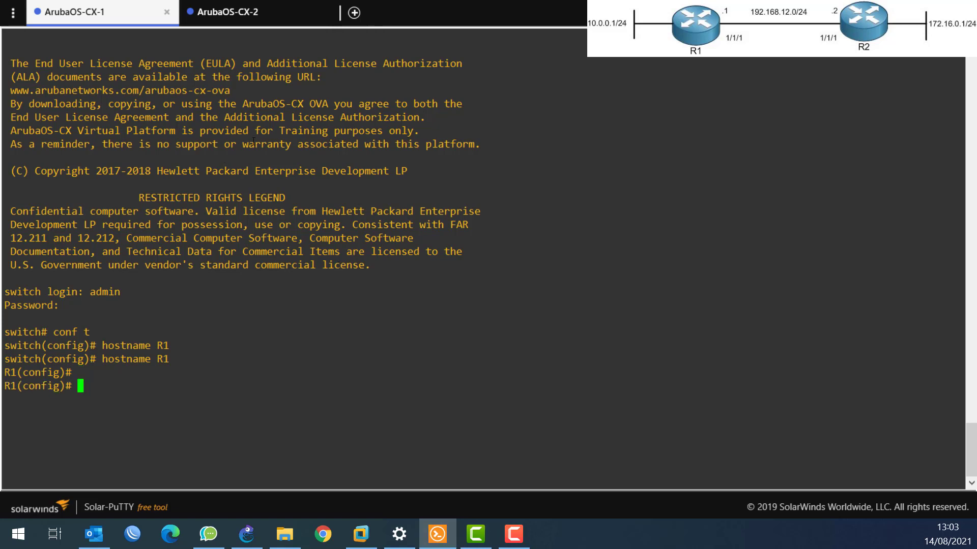
type("interface")
key("question")
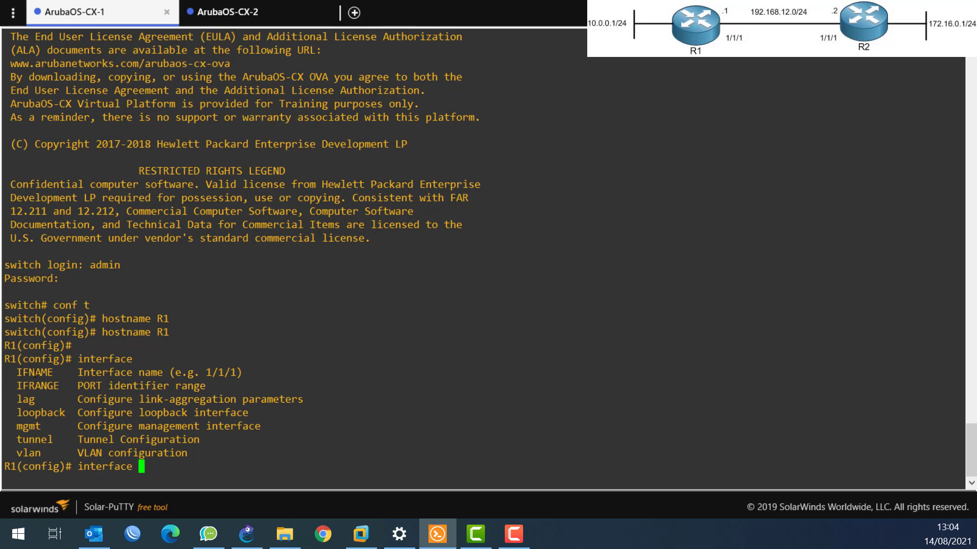
left_click_drag(199, 373, 237, 373)
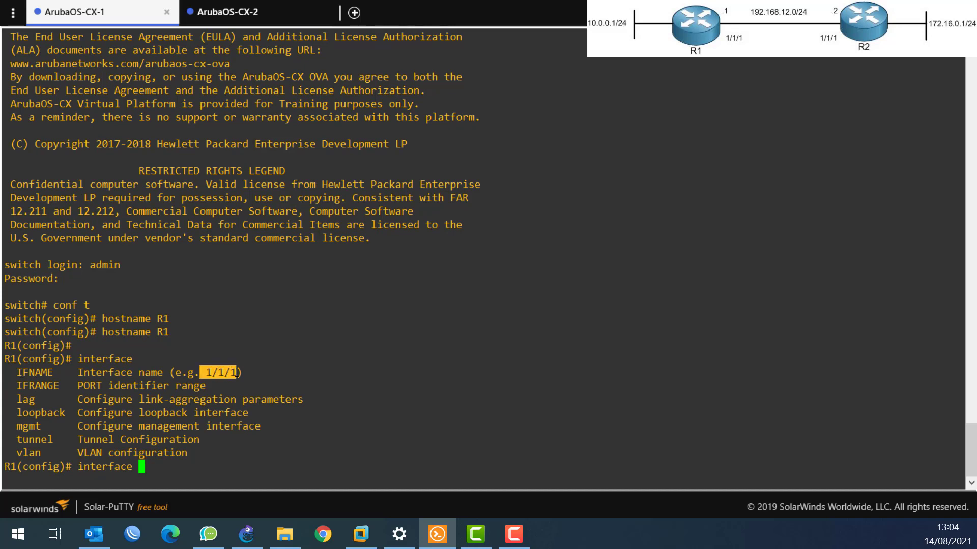
left_click(200, 445)
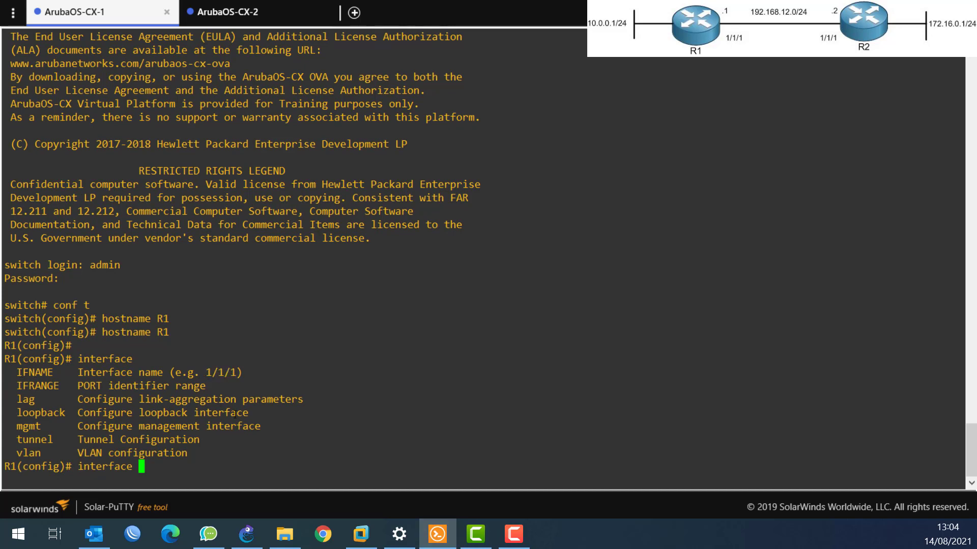
type("1/1/1")
key("Return")
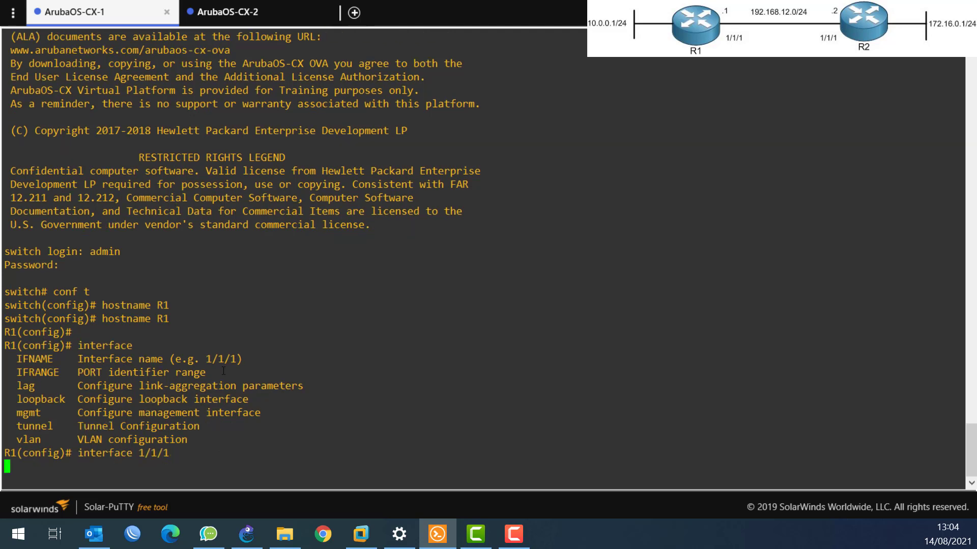
type("i")
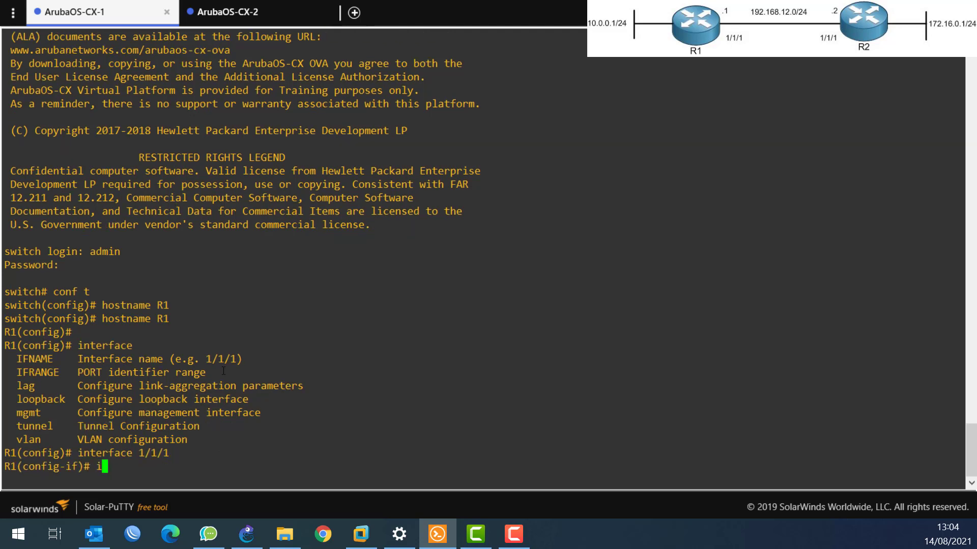
type("p address 192.168.12.1")
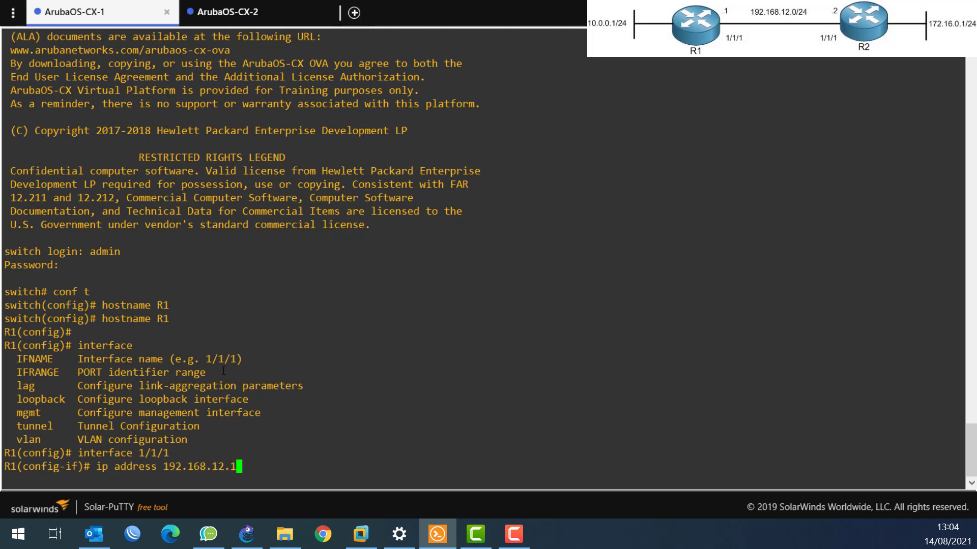
type("/24")
key("Return")
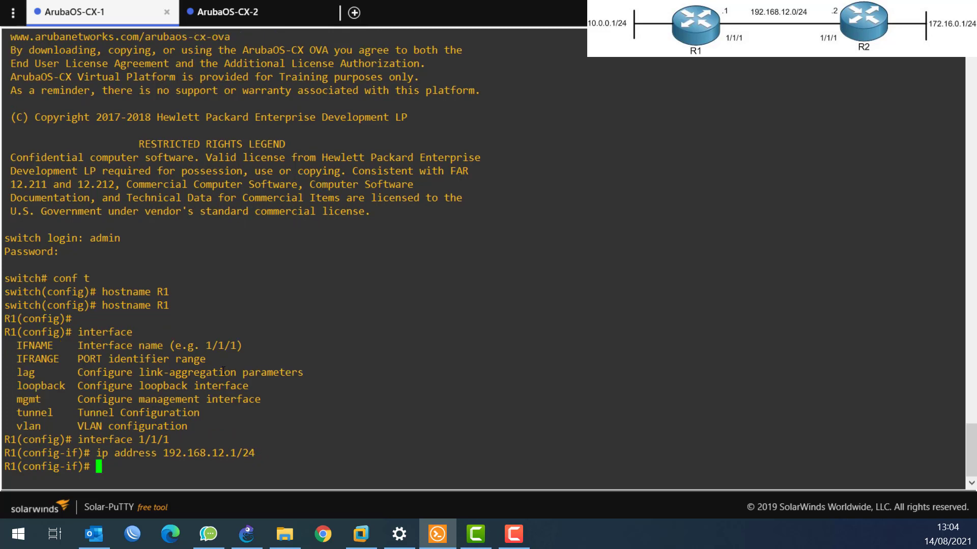
Step: Enter interface loopback 0 configuration, then show the Windows desktop
type("interface loopback 0")
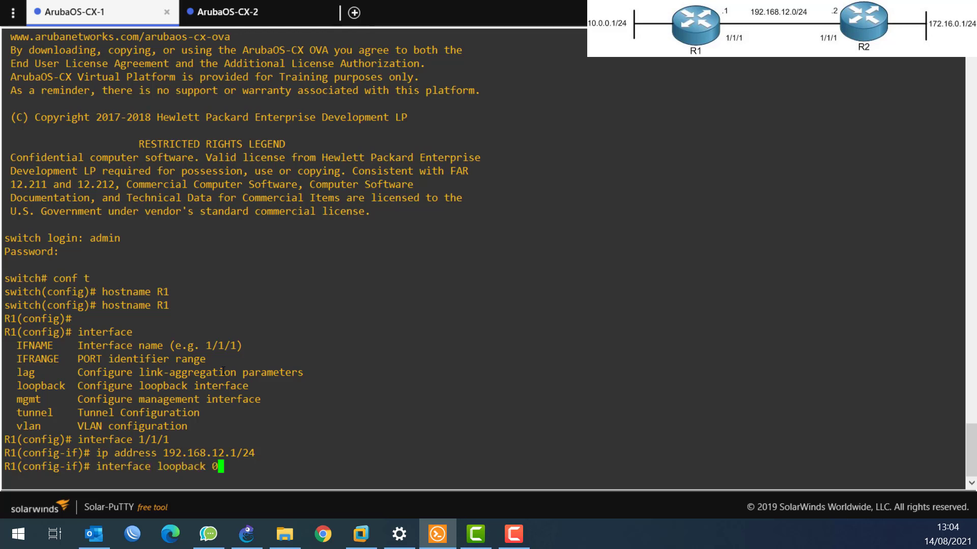
key("Return")
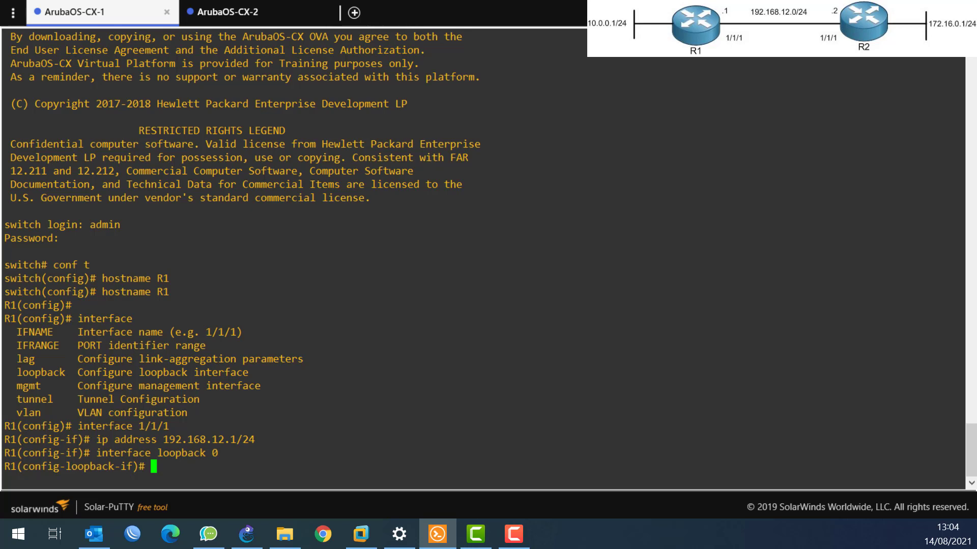
key("alt+Tab")
key("super+d")
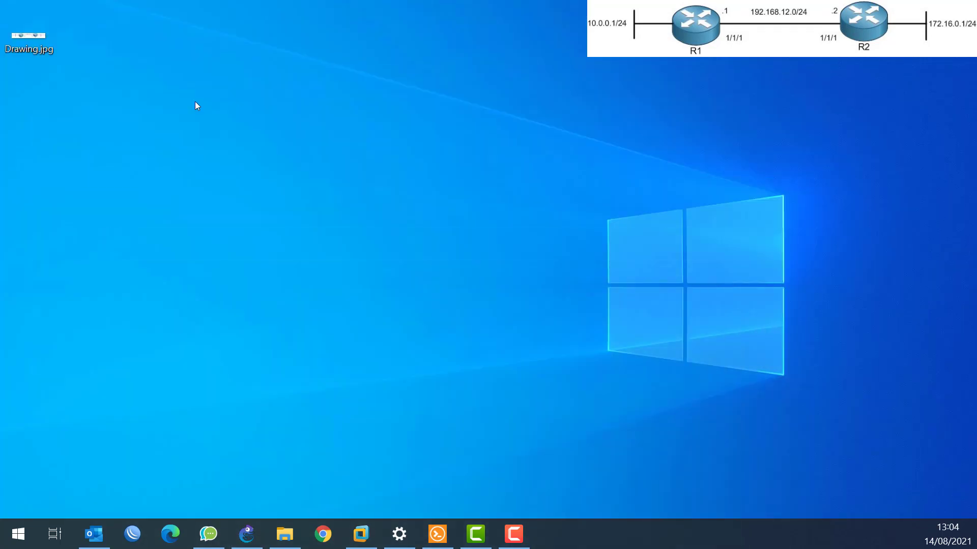
Step: View Drawing.jpg, then type 'ip address 10.0.0.1/24' for loopback 0 in R1's console
double_click(18, 37)
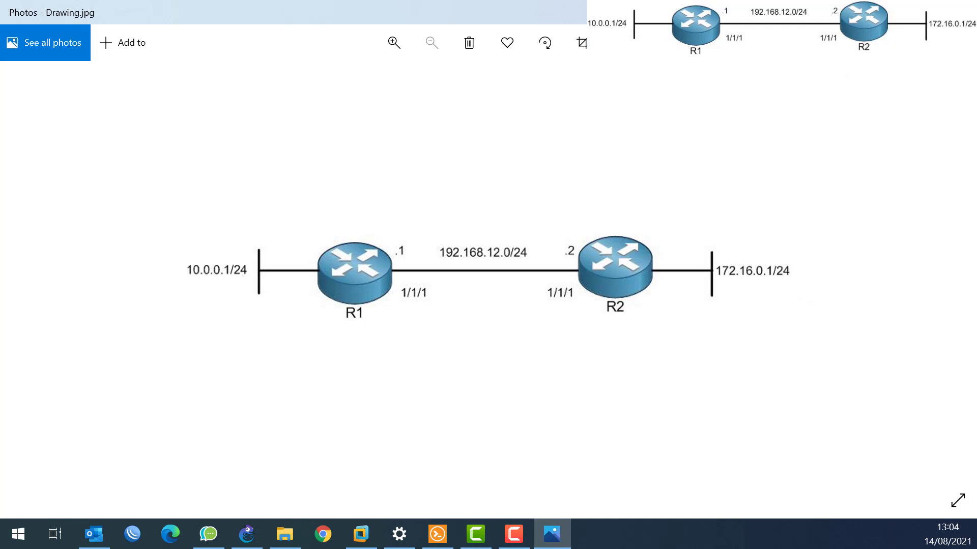
key("super+d")
left_click(438, 534)
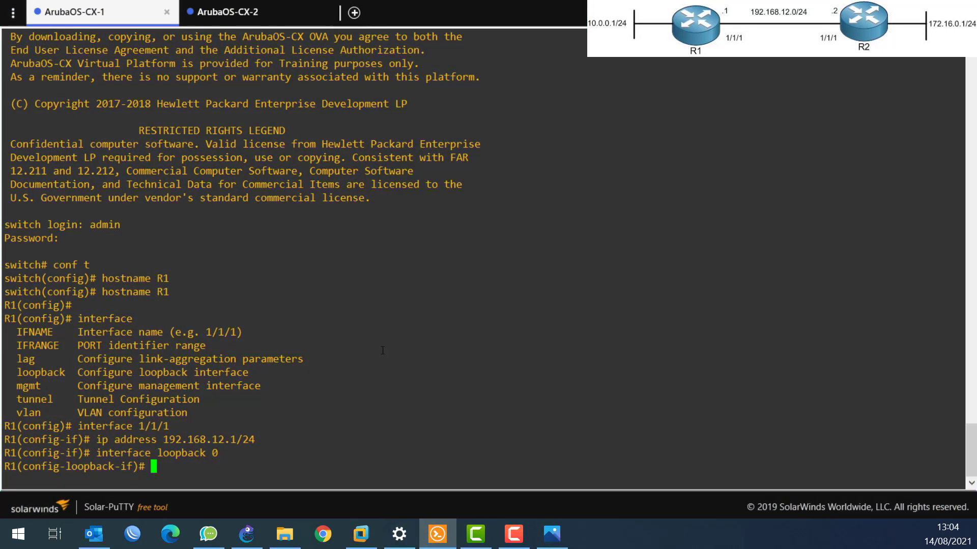
type("ip address 10.0.0.1/24")
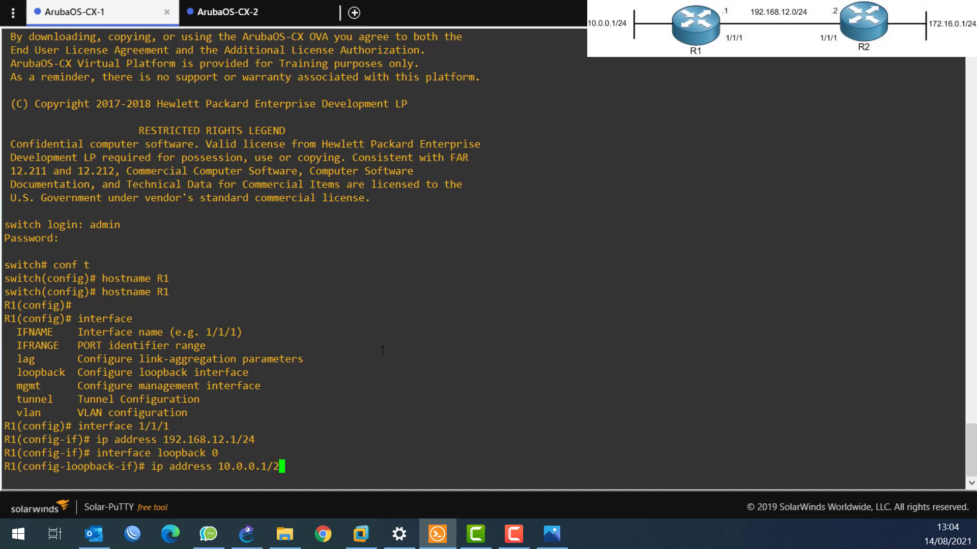
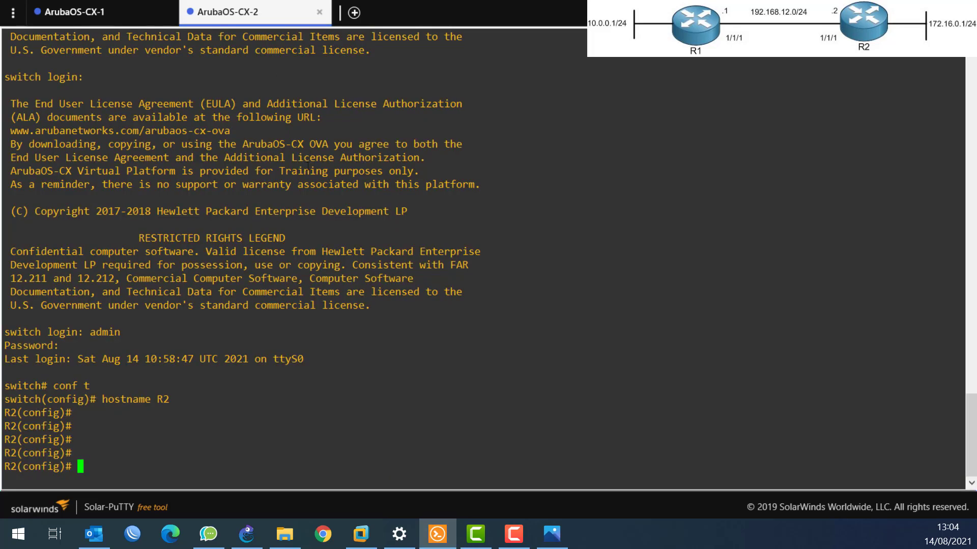
Step: Assign 192.168.12.2/24 to R2's interface 1/1/1
type("i")
key("BackSpace")
type("int 1/1/1")
key("Return")
type("ip ad")
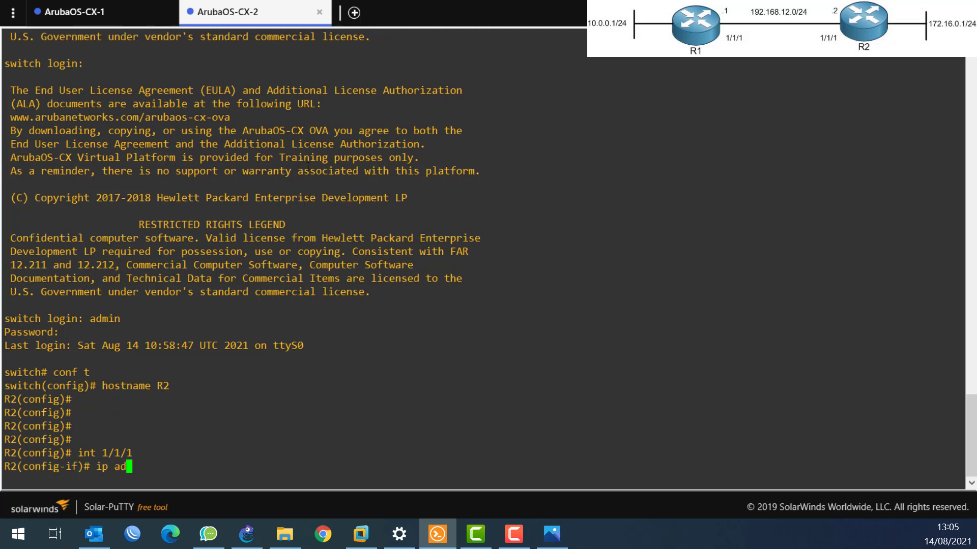
type("dress 192.168")
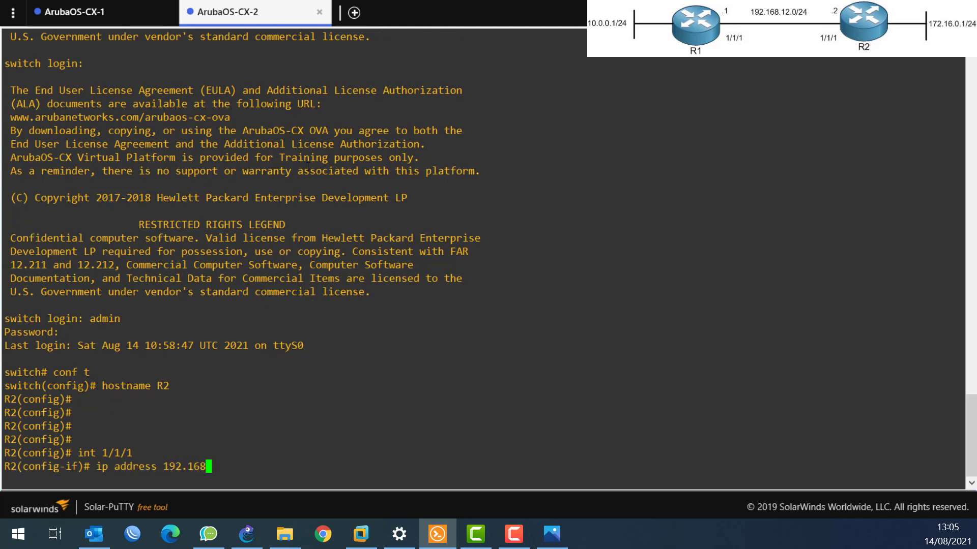
type(".12.2/24")
key("Return")
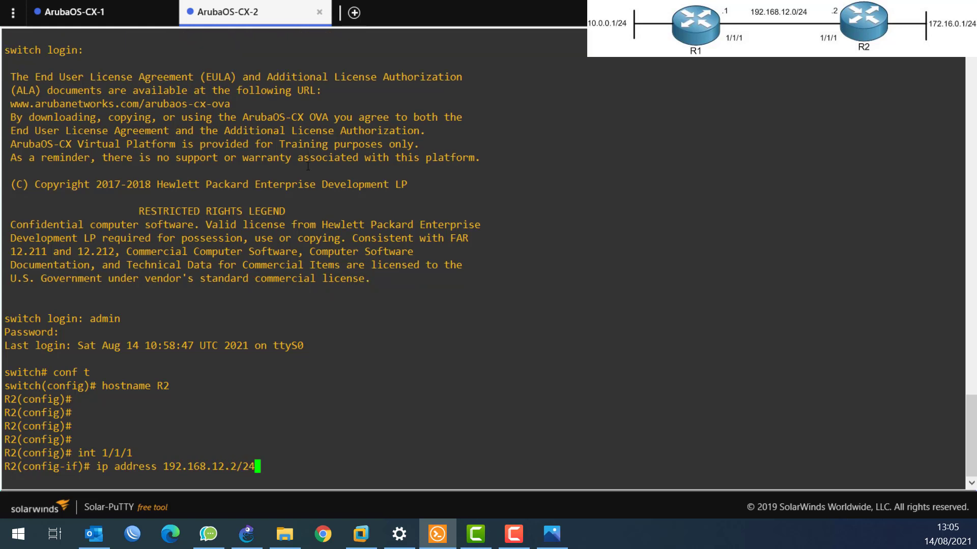
Step: Enter R2's loopback 0 and assign it the address 172.16.0.1/24
type("int lo")
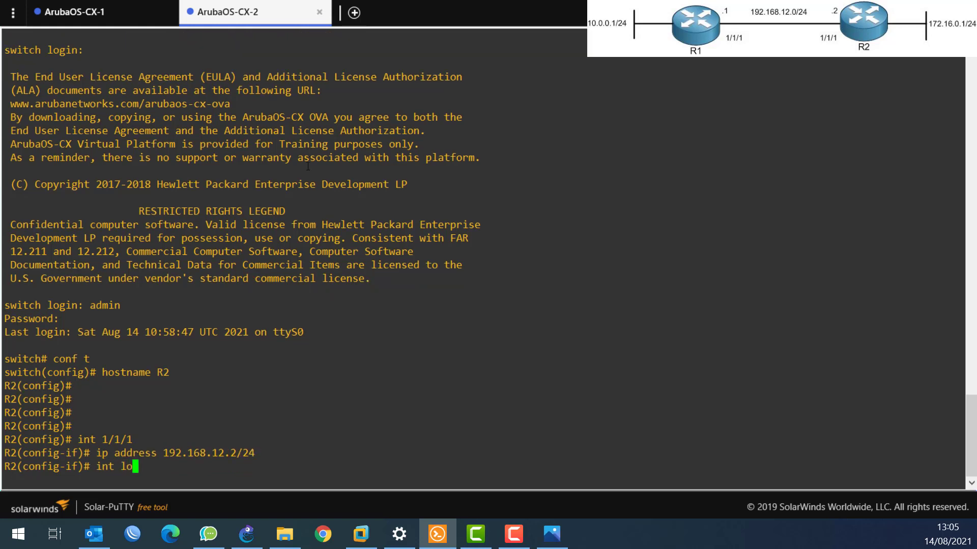
type("0")
key("Return")
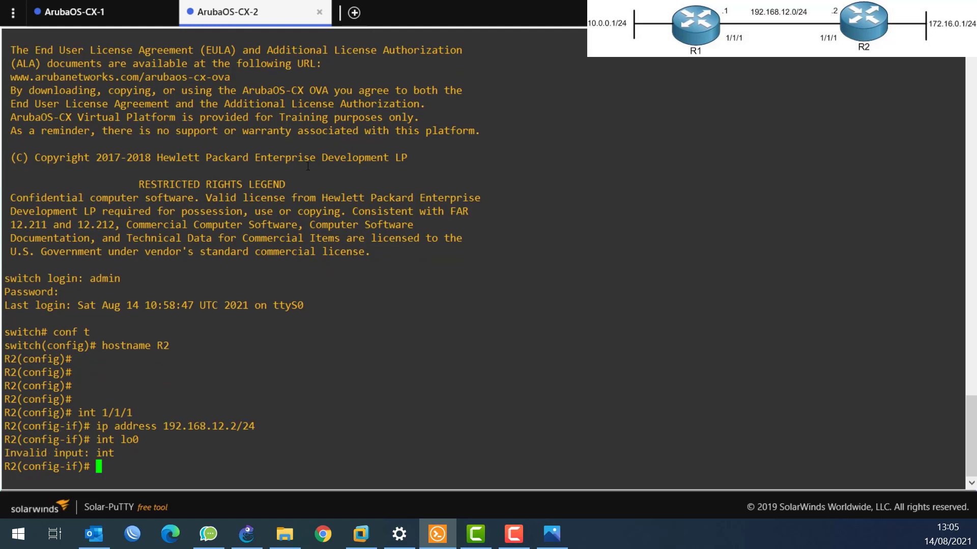
type("interf loopback 0")
key("Return")
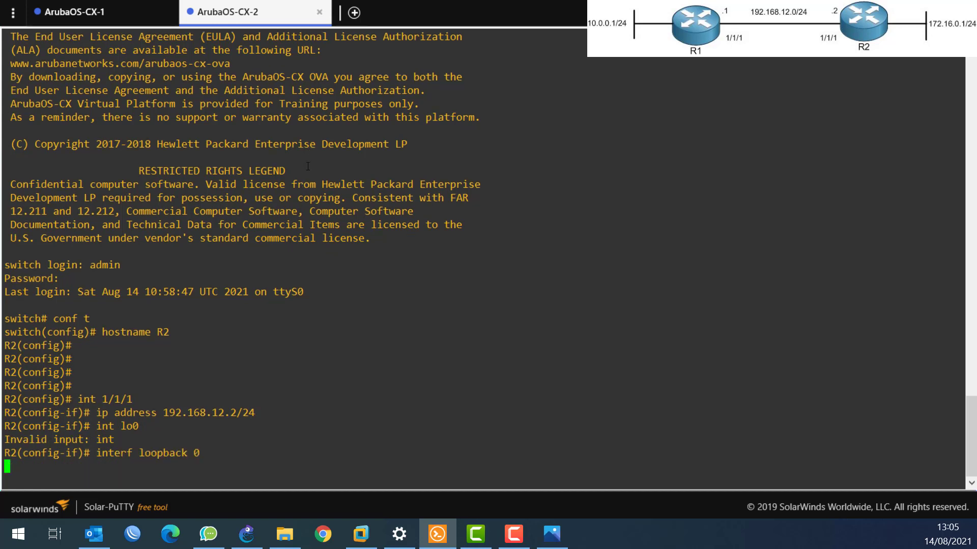
type("ip iadd")
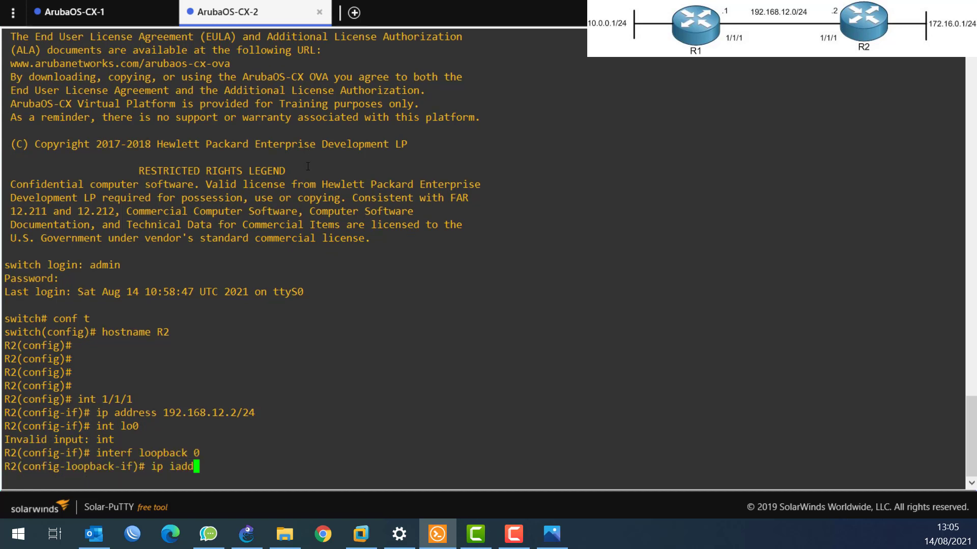
key("BackSpace")
key("BackSpace")
key("BackSpace")
key("BackSpace")
type("add 172.16.0.1/24")
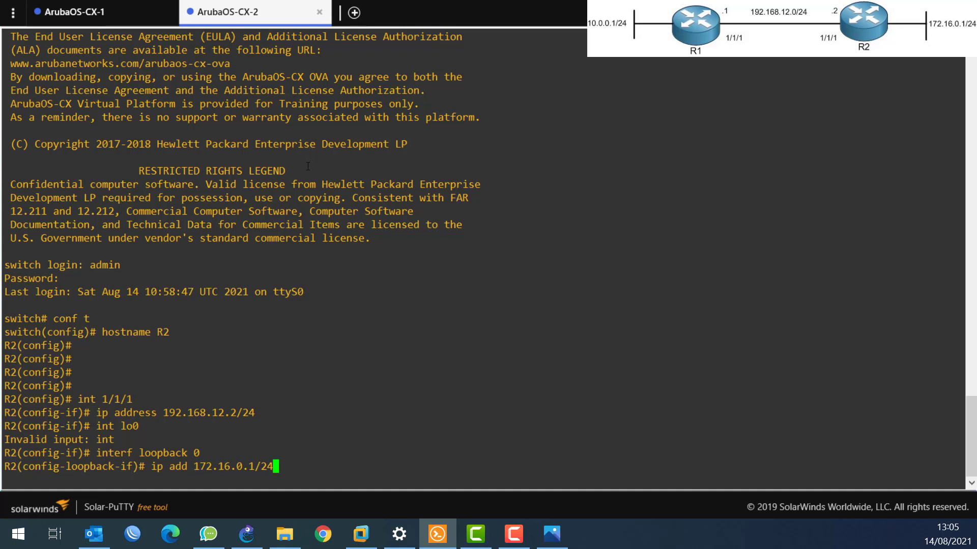
key("Return")
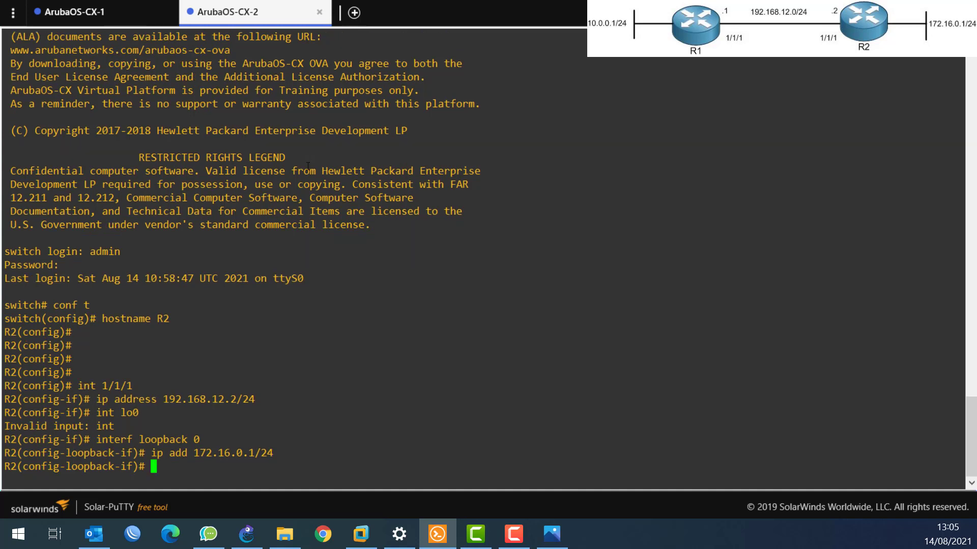
Step: On R1, exit configuration and run 'show ip int brief', noting 1/1/1 is down/down
left_click(83, 12)
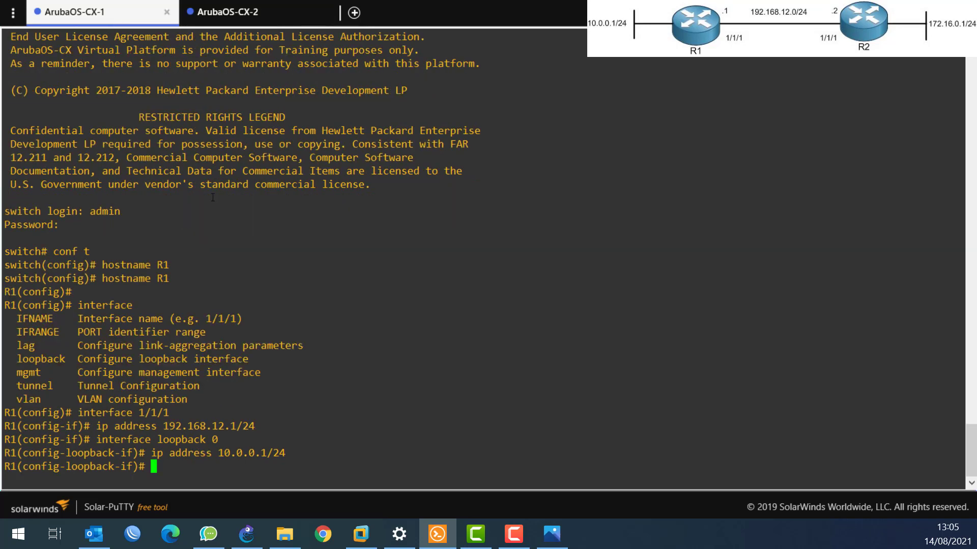
type("end")
key("Return")
type("show ip int brief")
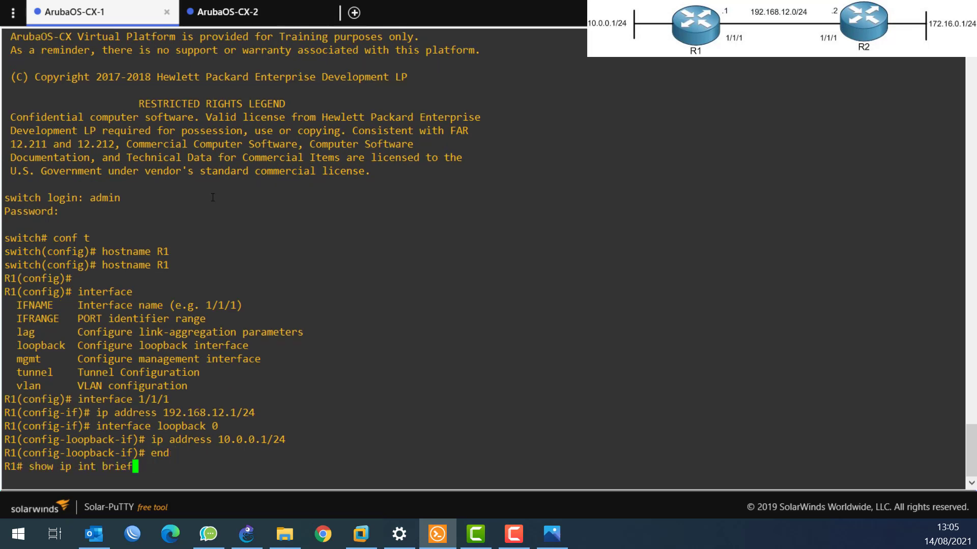
key("Return")
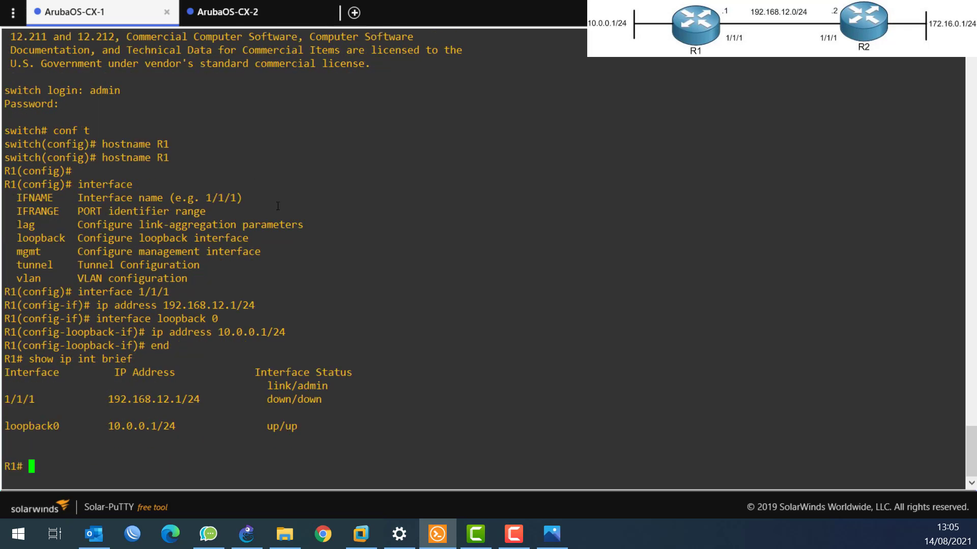
left_click_drag(17, 403, 171, 401)
left_click_drag(260, 401, 334, 401)
left_click_drag(272, 401, 311, 403)
Step: On R2, exit configuration and run 'show ip int brief' to check its addresses
left_click(248, 15)
type("end")
key("Return")
key("Return")
type("show ip int brief")
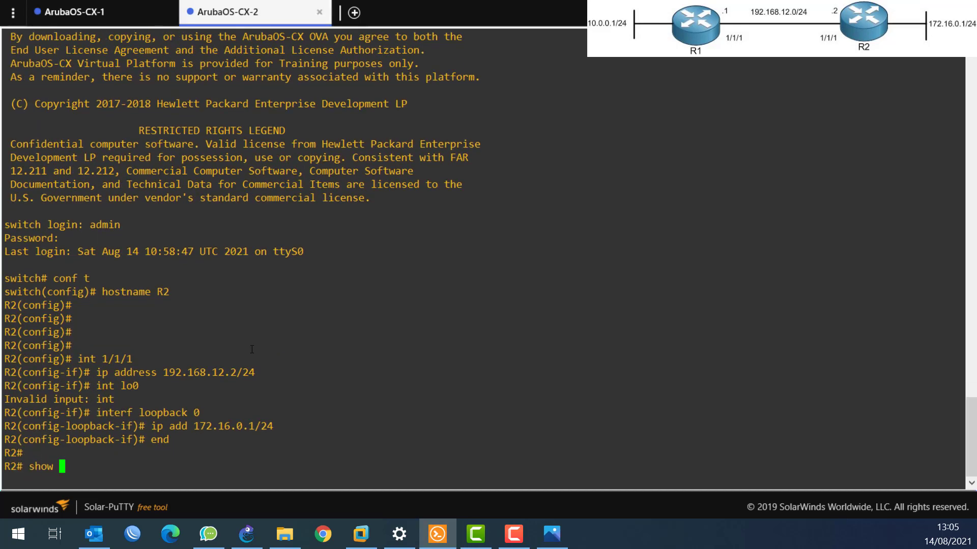
key("Return")
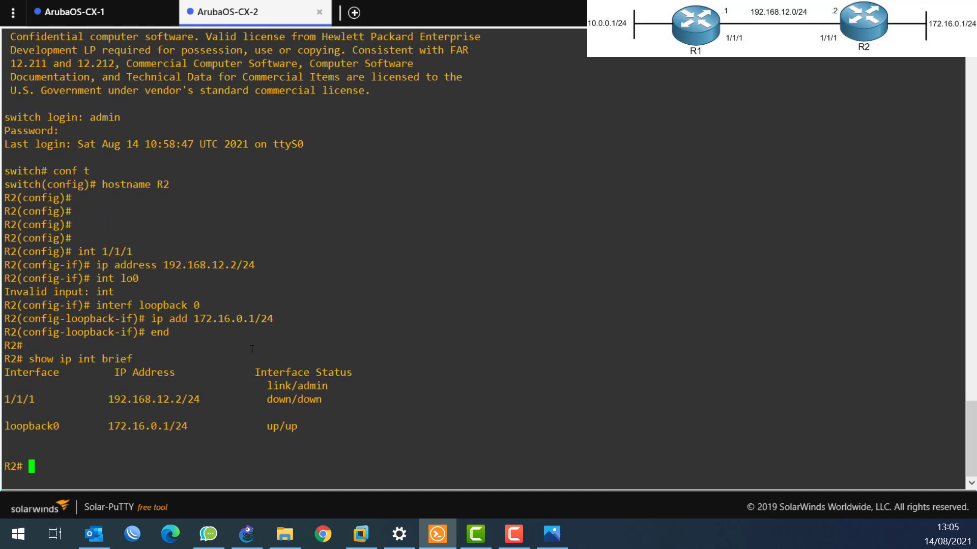
Step: Enable R2's interface 1/1/1 with 'no shut' from configuration mode
type("conf t")
key("Return")
type("inter ")
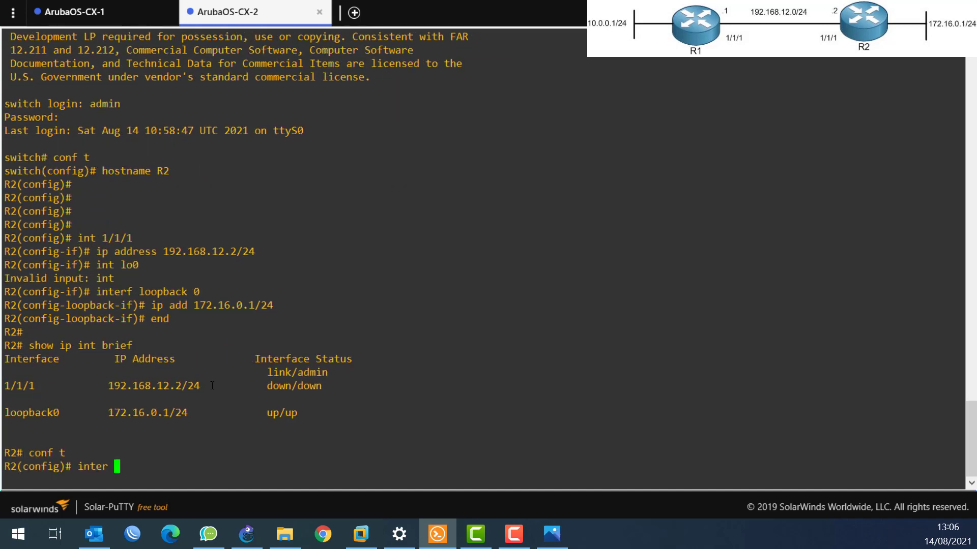
type("1/1/1")
key("Return")
type("no shut")
key("Return")
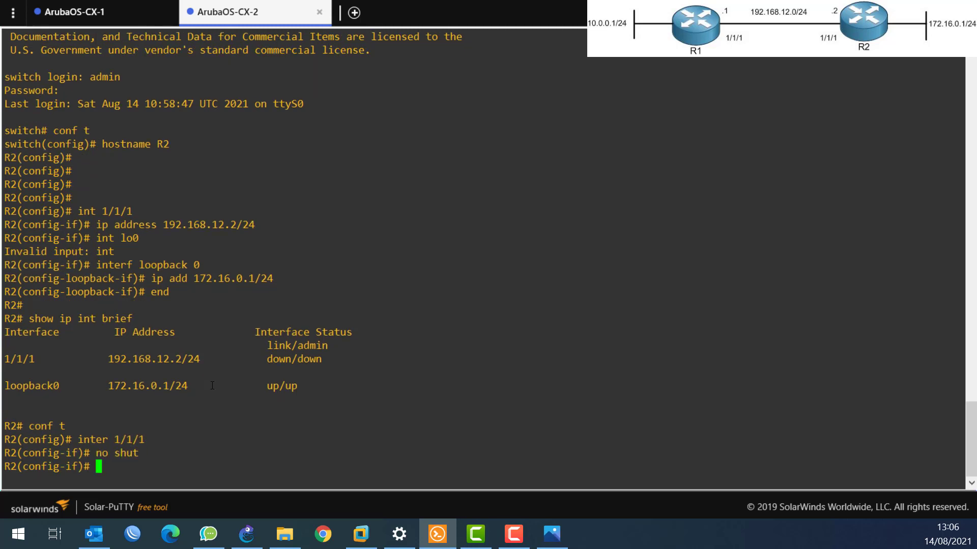
Step: Enable R1's interface 1/1/1 with 'no shut'
left_click(76, 13)
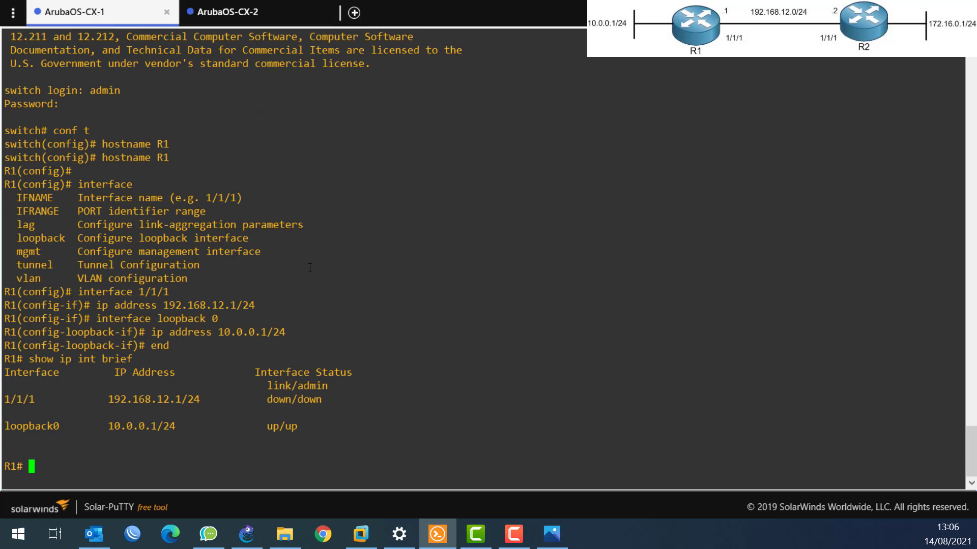
type("conf t")
key("Return")
type("int ")
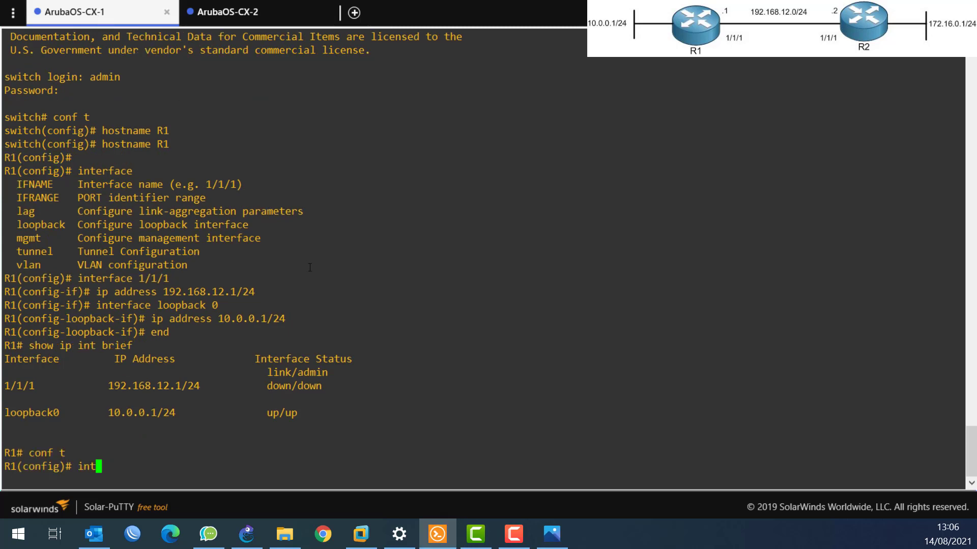
type("1/1/1")
key("Return")
type("no shut")
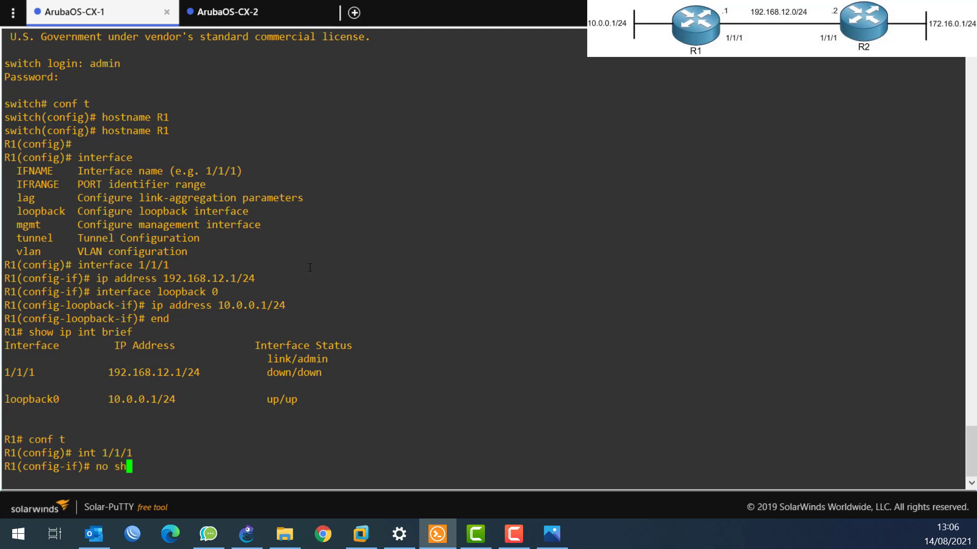
key("Return")
Step: Run 'show ip int brief' on R1 and confirm 1/1/1 is up/up
type("end")
key("Return")
key("Return")
key("Return")
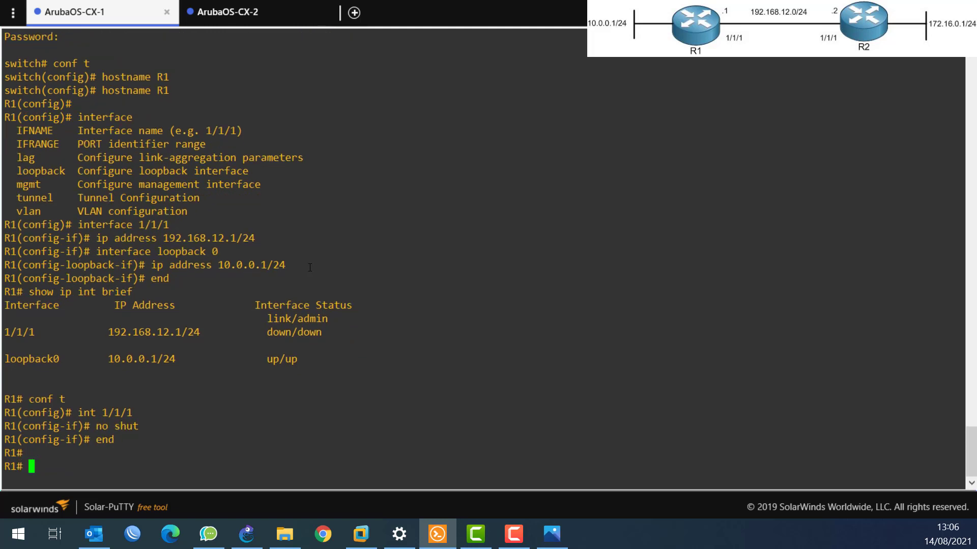
type("show")
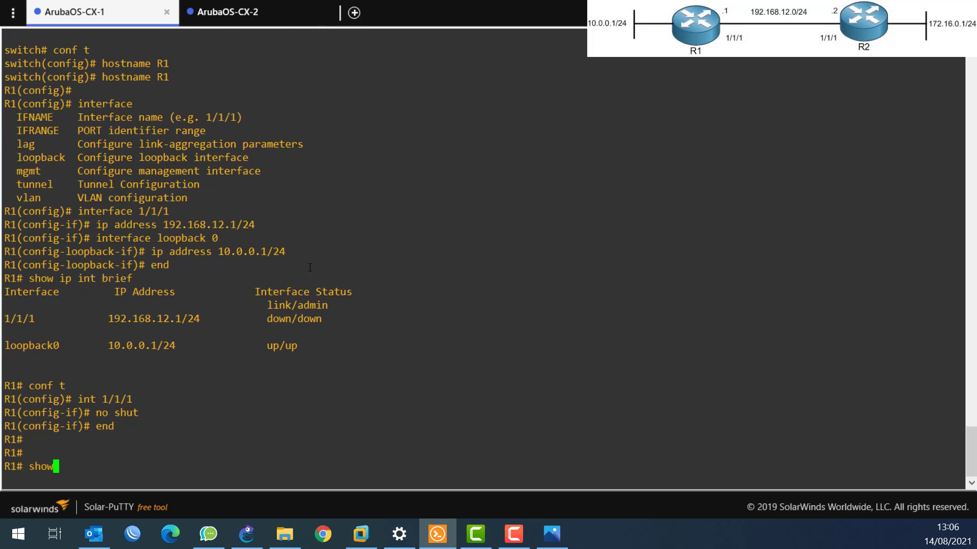
type(" ip int brief")
key("Return")
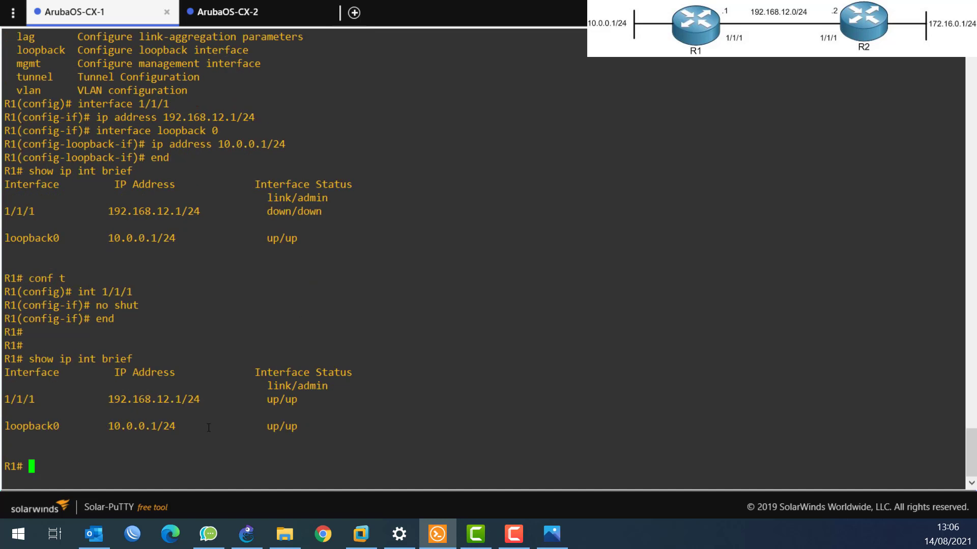
left_click_drag(133, 399, 316, 399)
Step: Rerun 'show ip int brief' on R2 and confirm its 1/1/1 is up/up
left_click(227, 12)
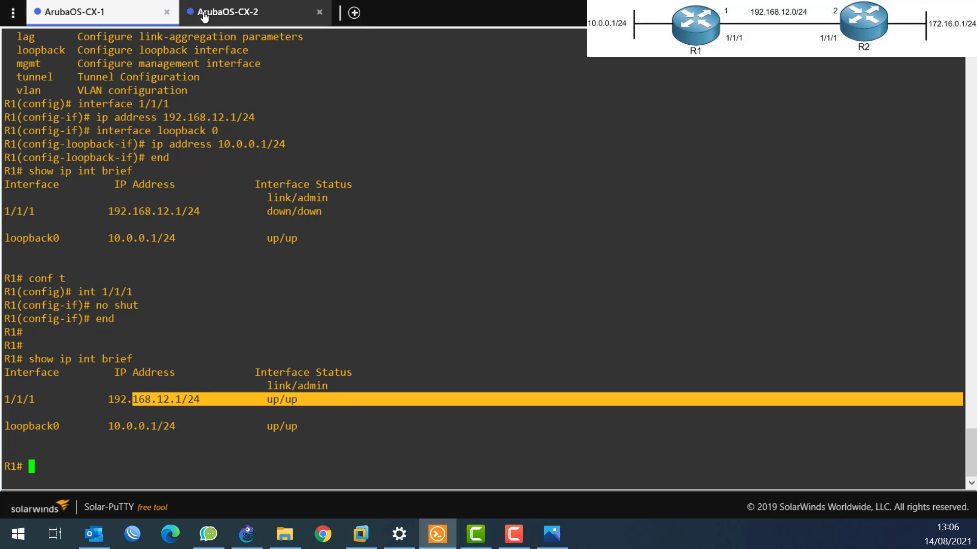
type("end")
key("Return")
type("no shut")
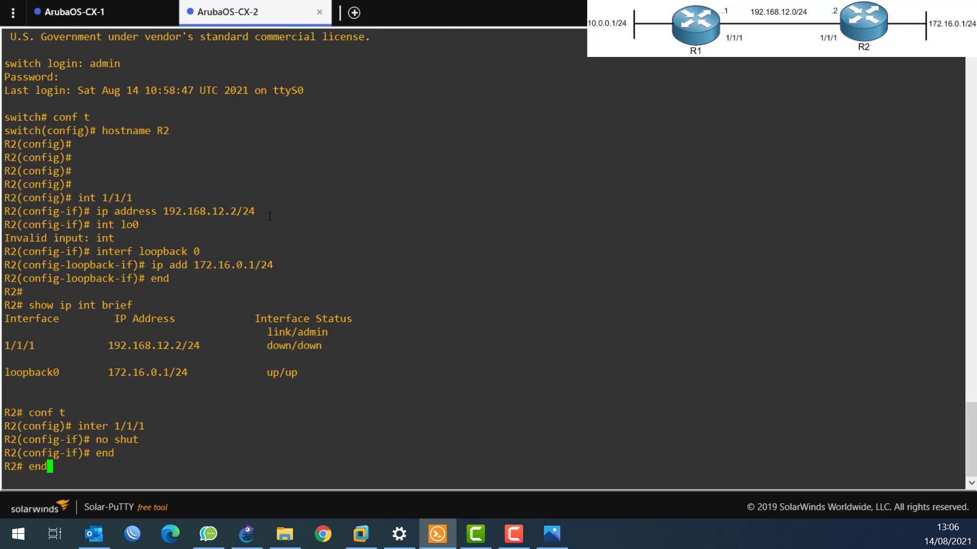
key("Up")
key("Up")
key("Up")
key("Up")
key("Up")
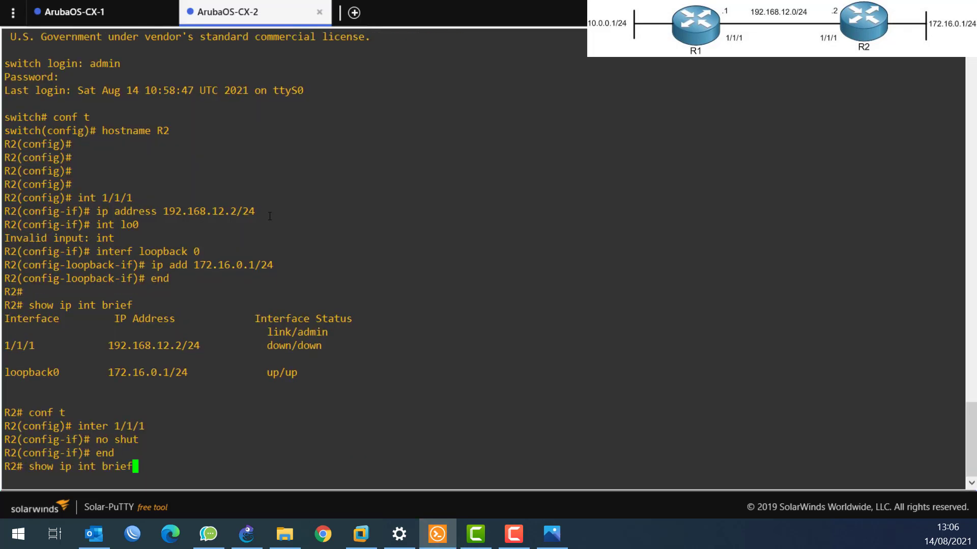
key("Return")
left_click_drag(132, 397, 292, 401)
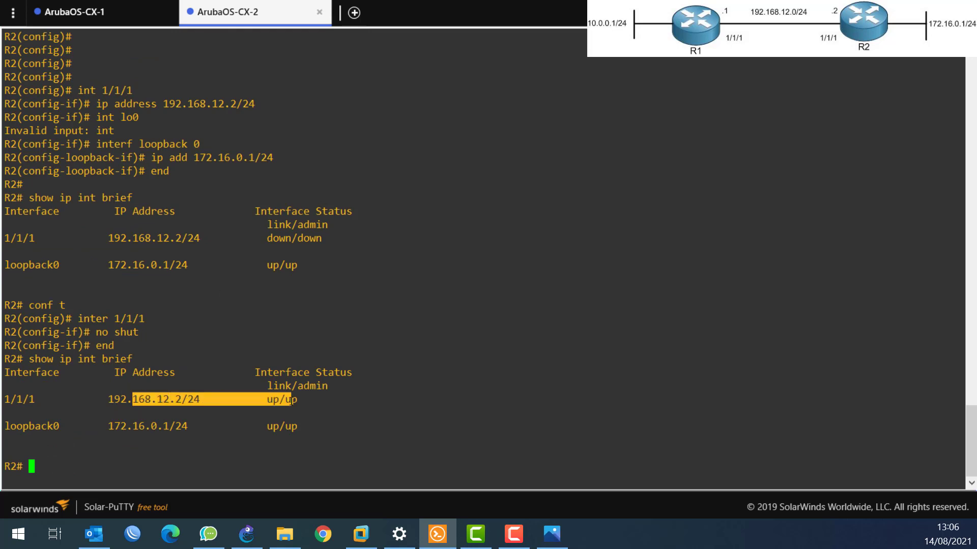
left_click(75, 19)
Step: From R1, ping 192.168.12.2 (succeeds) and 172.16.0.1 (network unreachable)
type("ping ")
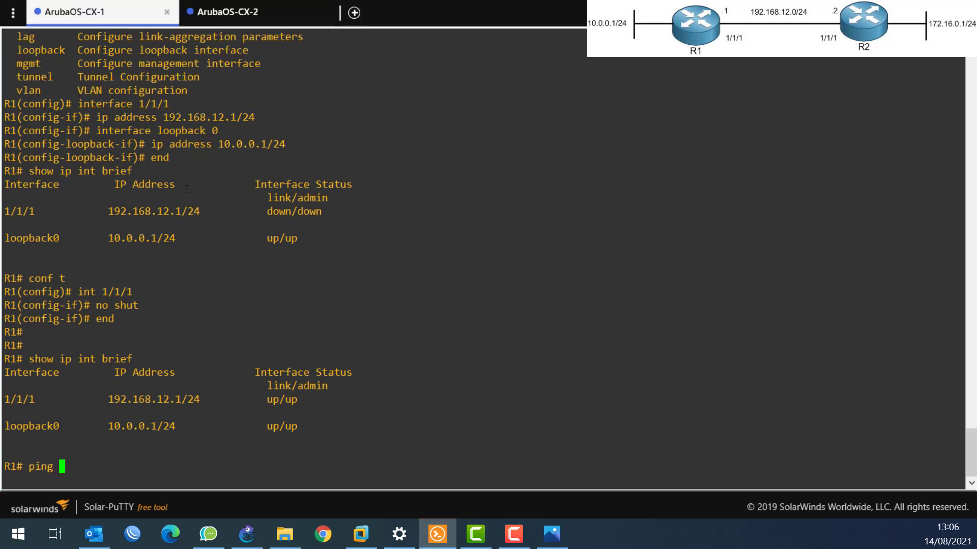
type("192.168.12.2")
key("Return")
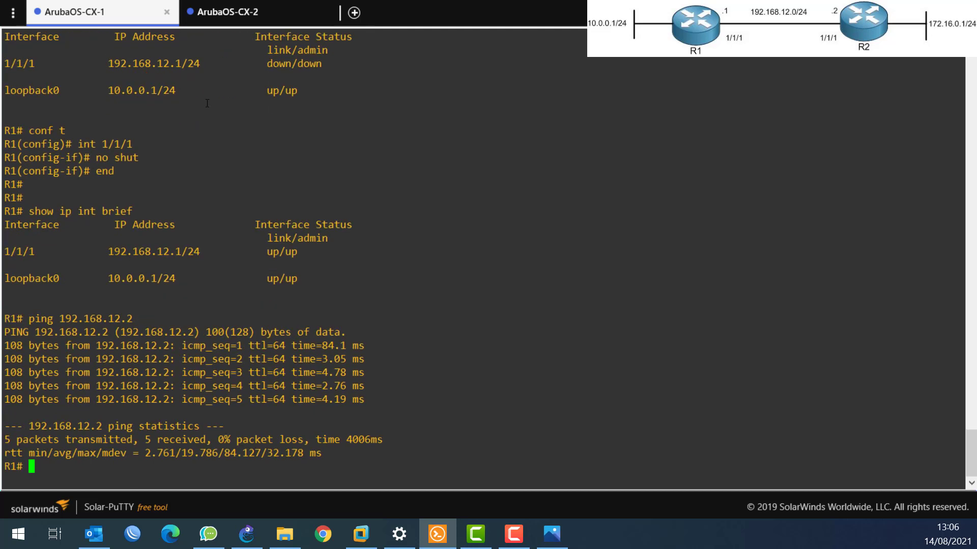
type("ping 172.16.0.1")
key("Return")
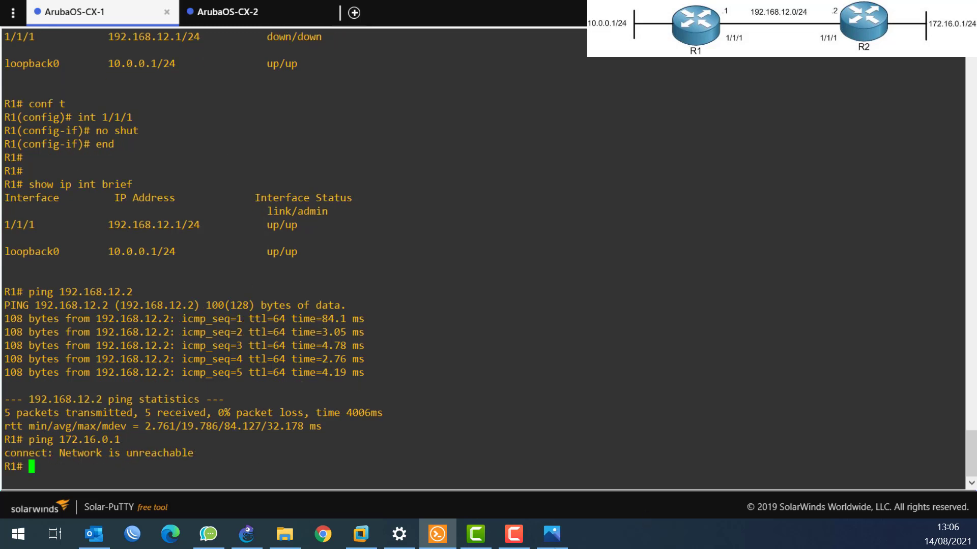
Step: Run 'show ip route' on R1, highlighting the 10.0.0.0/24 and 192.168.12.0/24 entries
left_click(552, 534)
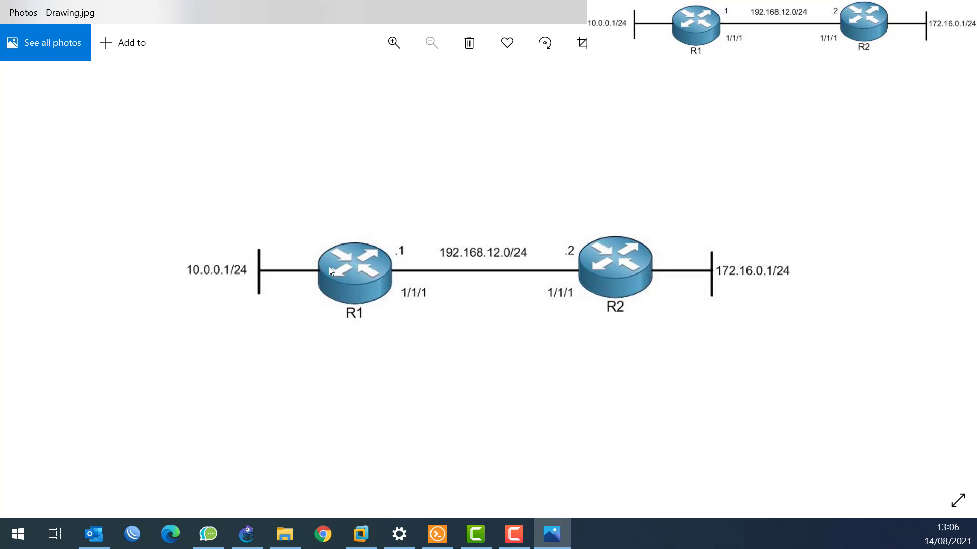
left_click(438, 533)
type("s")
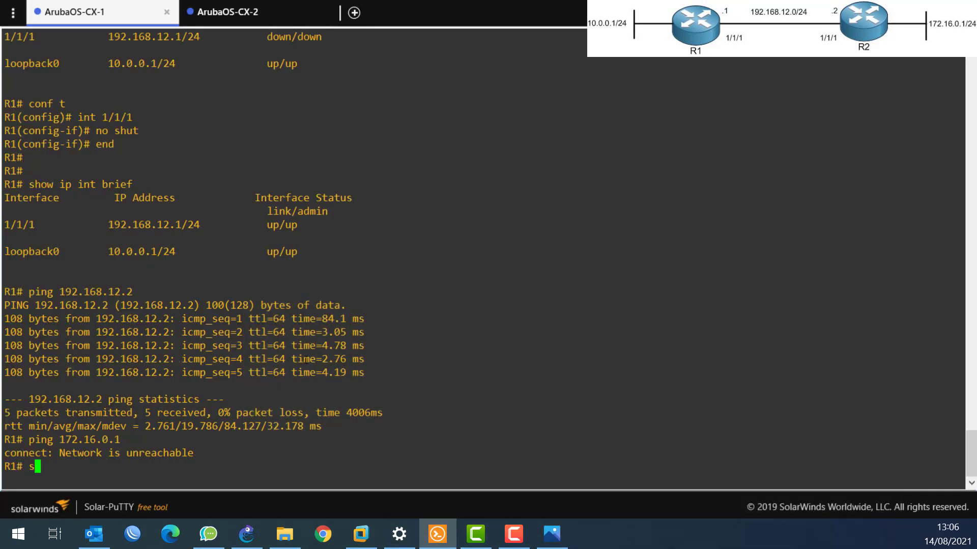
type("how ip route")
key("Return")
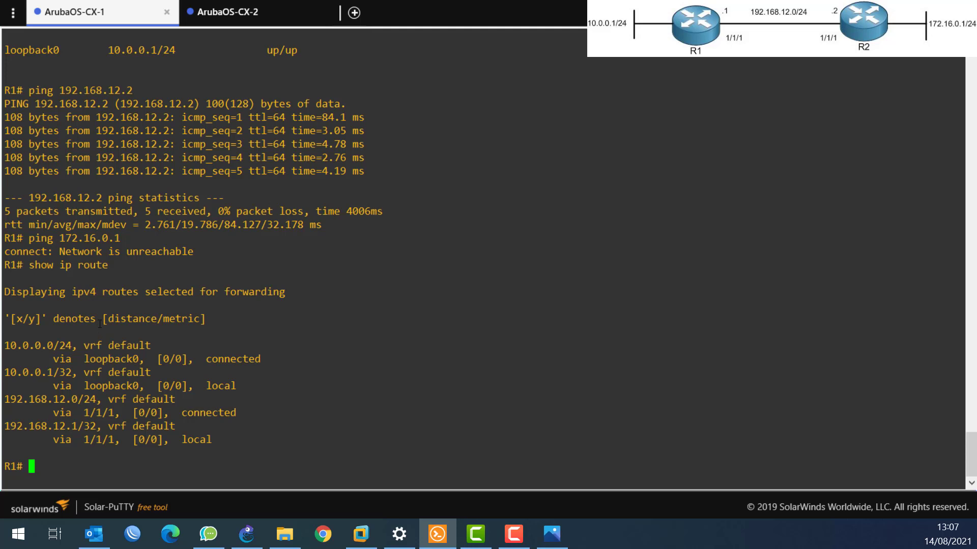
left_click_drag(7, 346, 137, 359)
left_click_drag(20, 399, 89, 400)
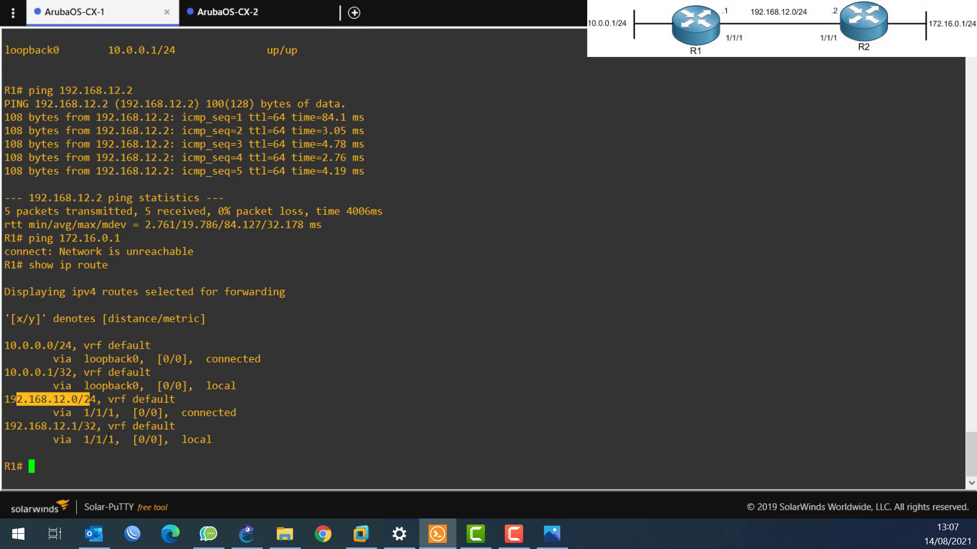
left_click(262, 328)
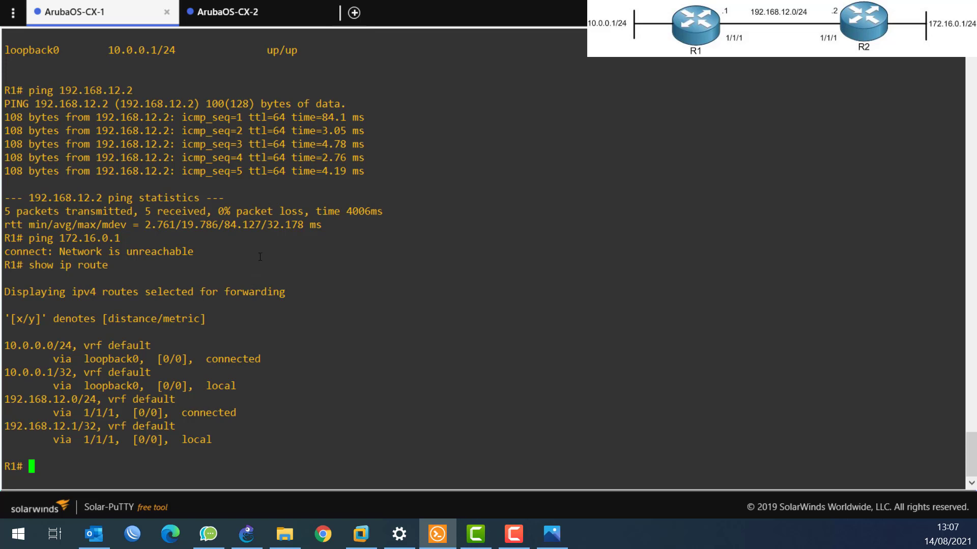
Step: In R1's configuration mode, start 'ip route 172.16.0.0/24' with next hop beginning 192.168.12
type("conf t")
key("Return")
type("ip")
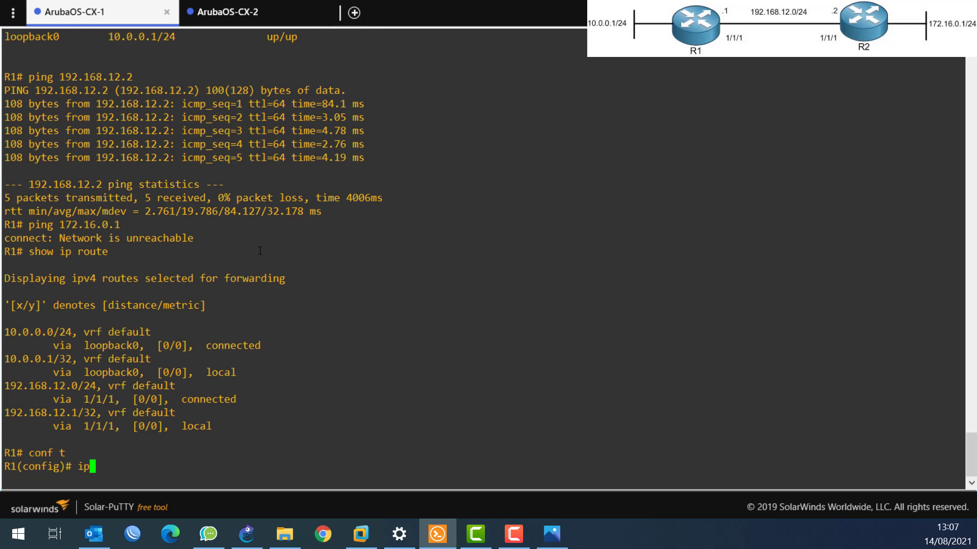
type(" route 172.16.0.")
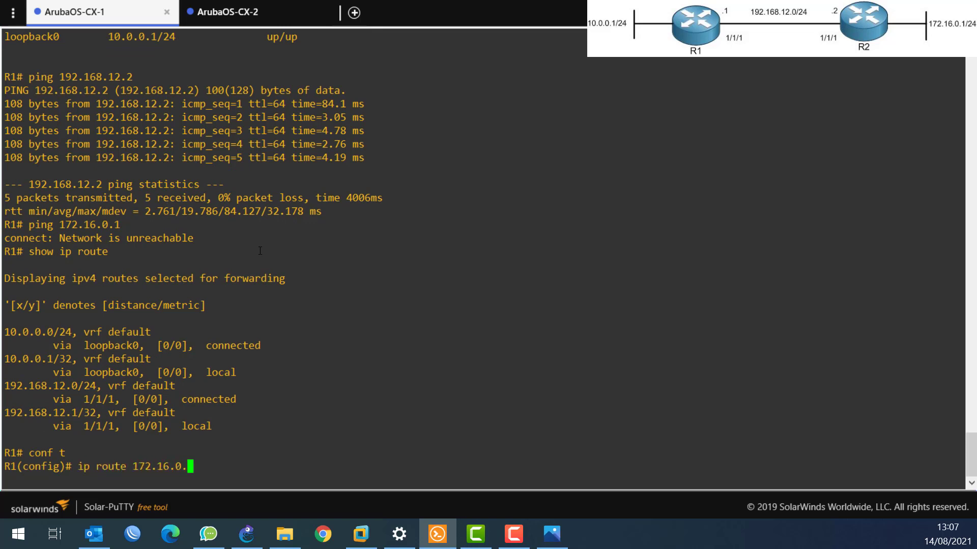
type("0")
key("question")
type("/24")
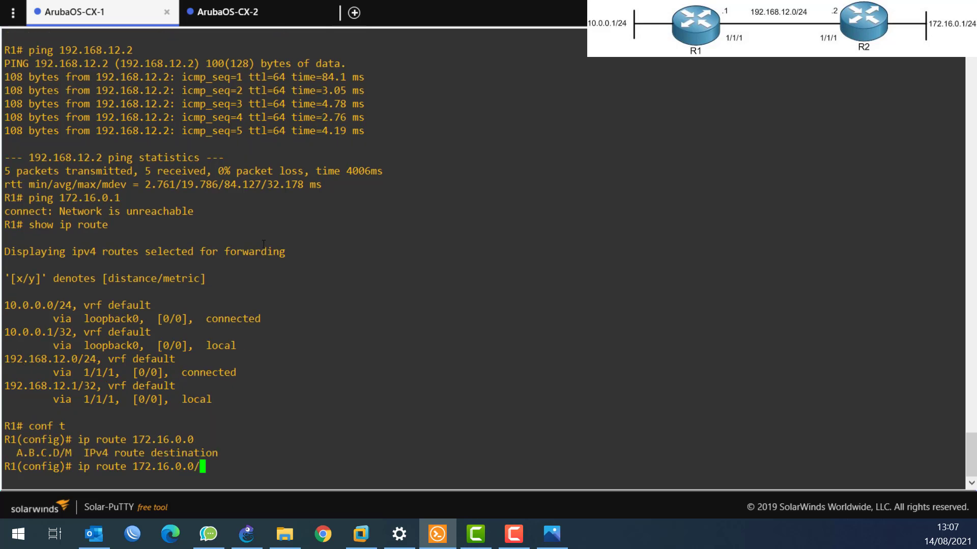
left_click(539, 539)
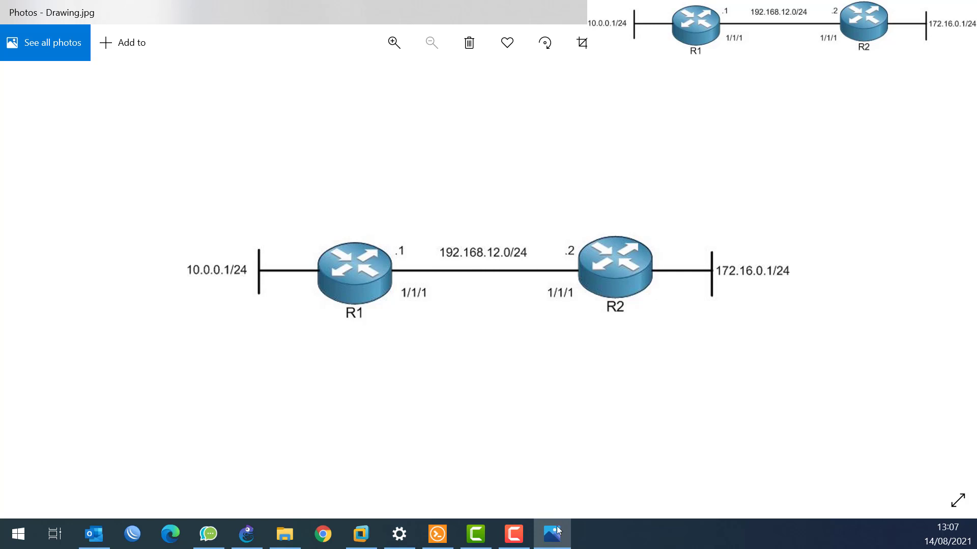
left_click(437, 535)
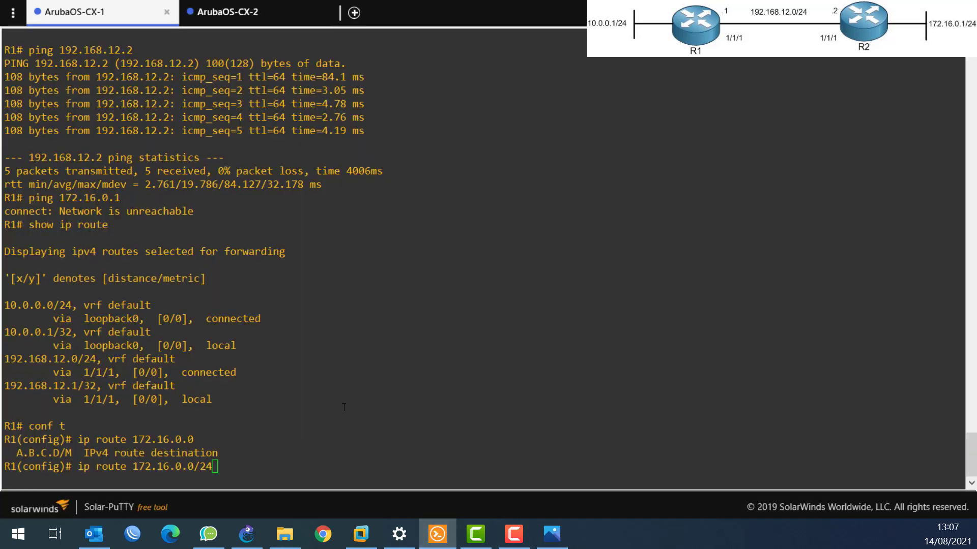
left_click(343, 408)
type("192.168.")
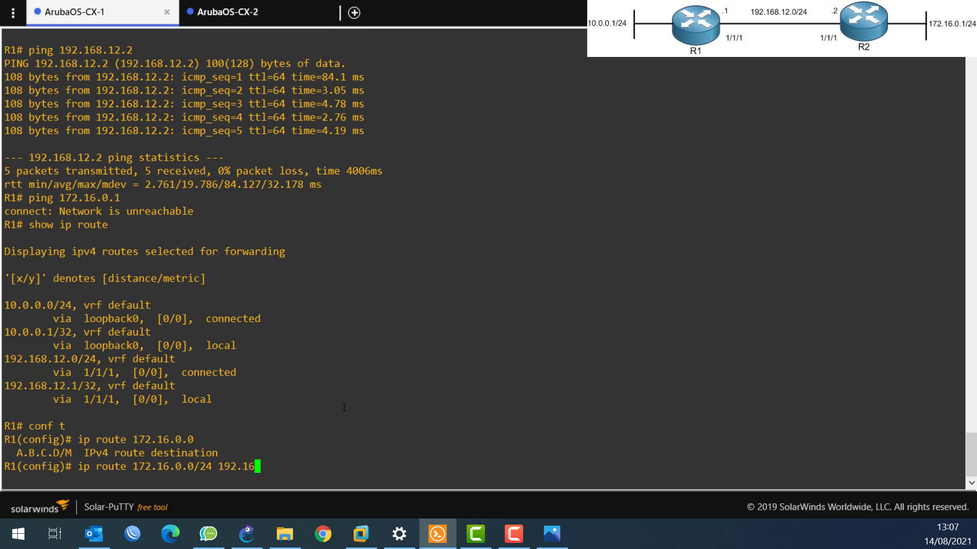
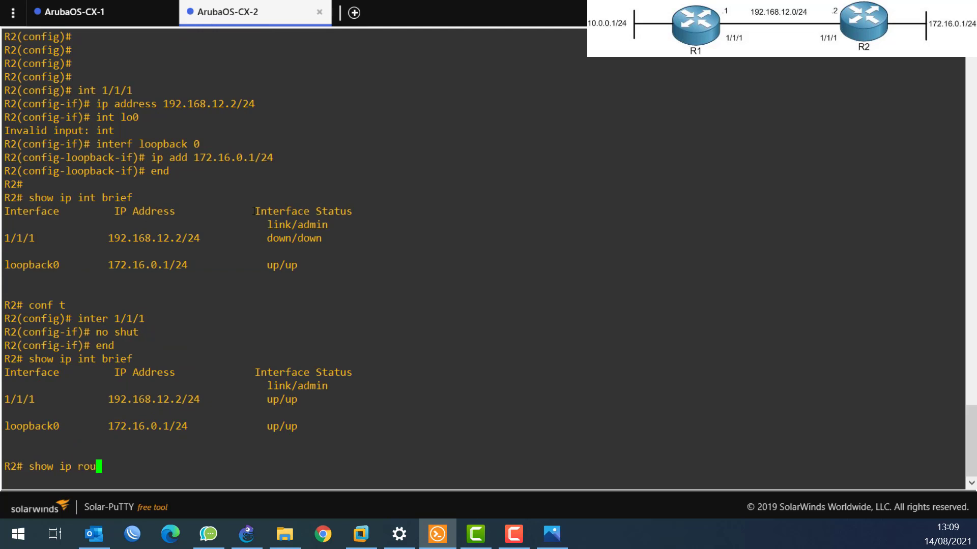
Step: Show R2's routing table, marking its 172.16.0.0/24 and 192.168.12.0/24 connected routes, then return to R1
key("Return")
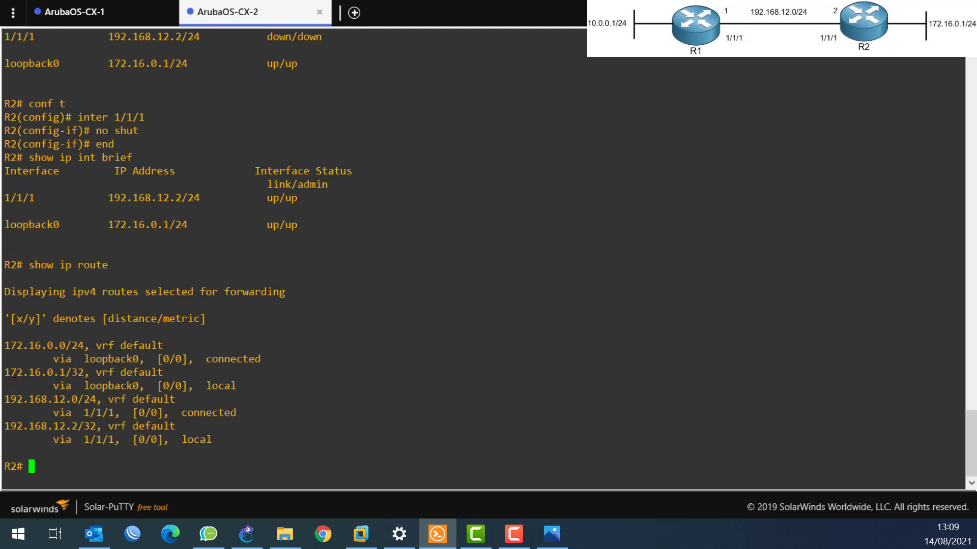
left_click_drag(9, 346, 88, 359)
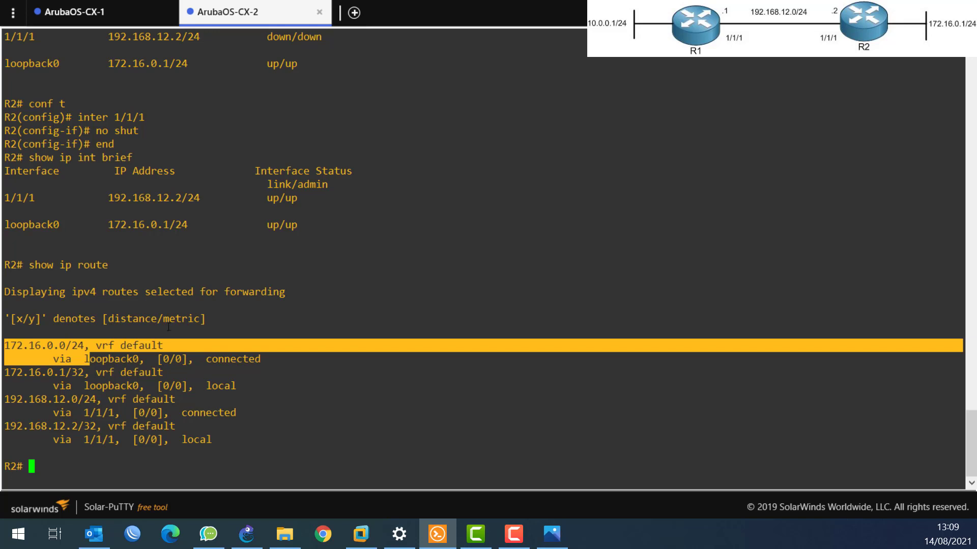
left_click_drag(5, 399, 112, 402)
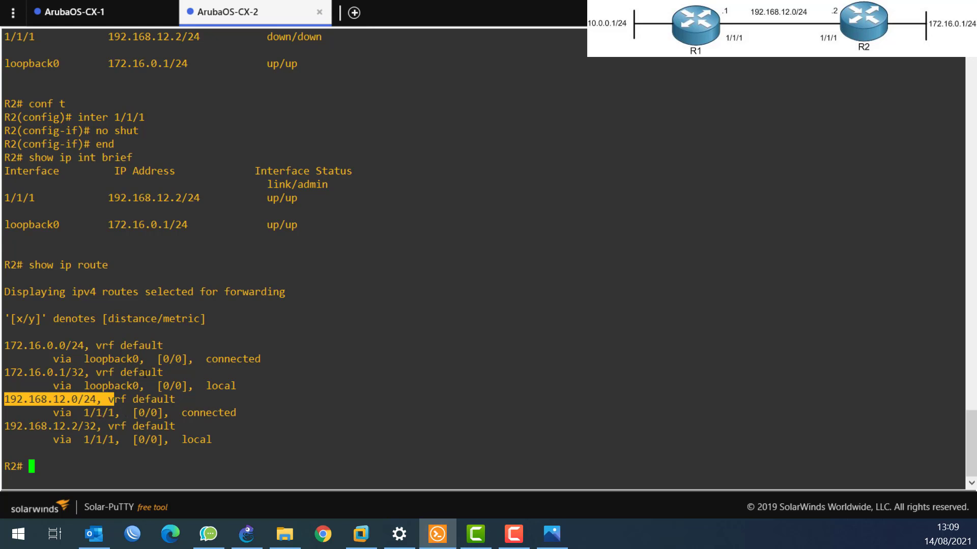
left_click(91, 11)
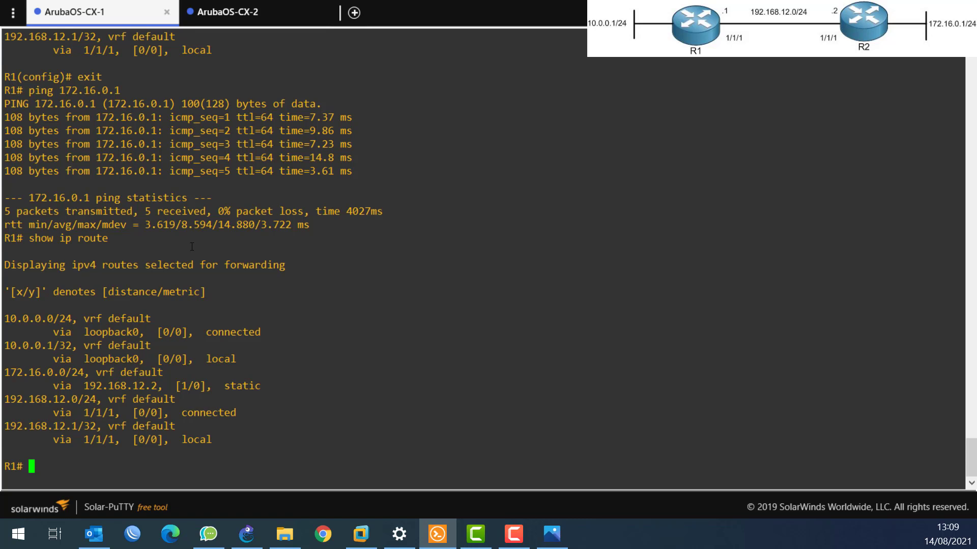
Step: On R1, ping 172.16.0.1 with source 10.0.0.1, checking the network diagram, then switch to R2
key("Up")
key("Up")
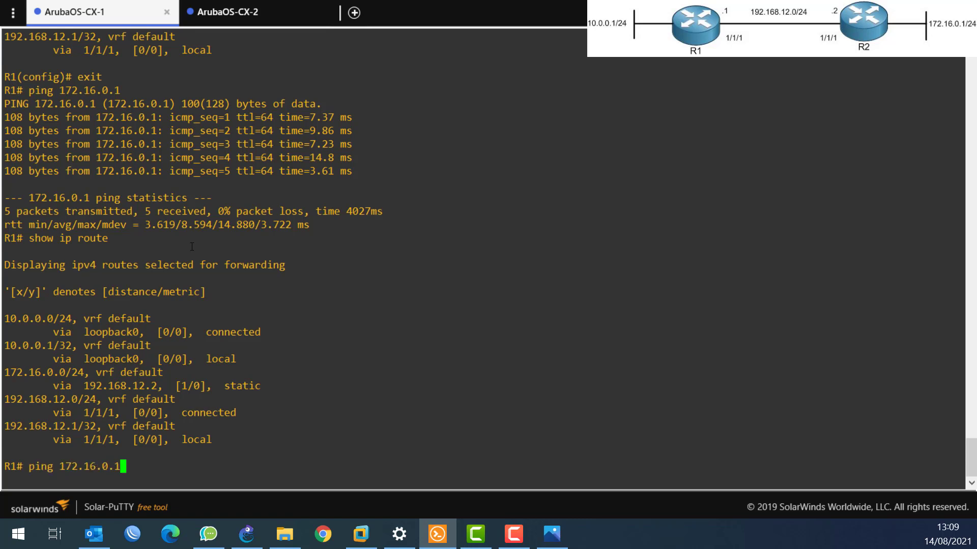
type("source 10.0.0.1")
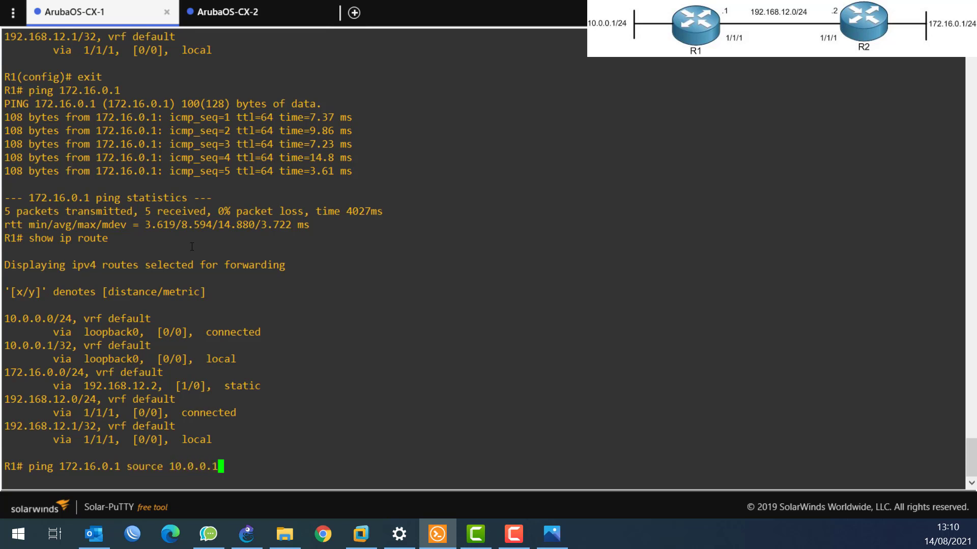
left_click(552, 534)
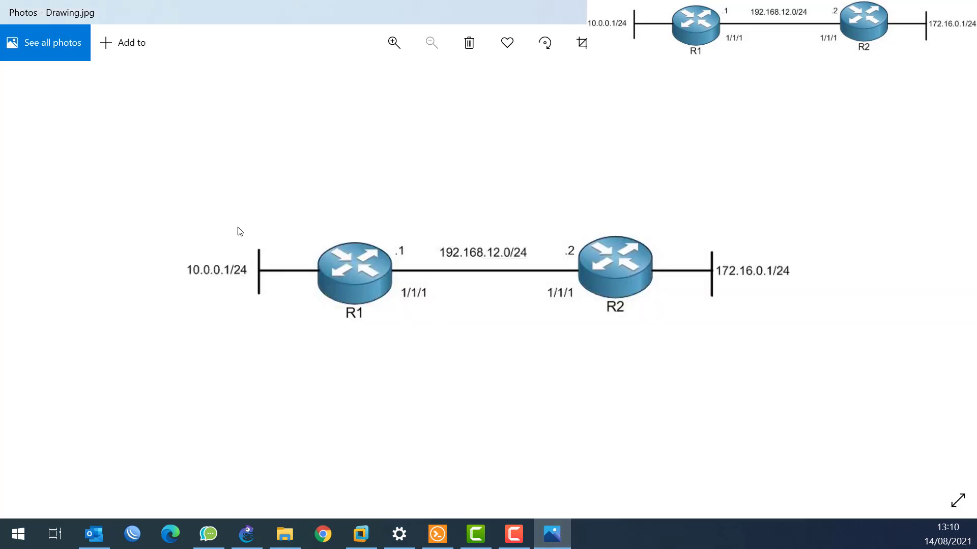
key("alt+Tab")
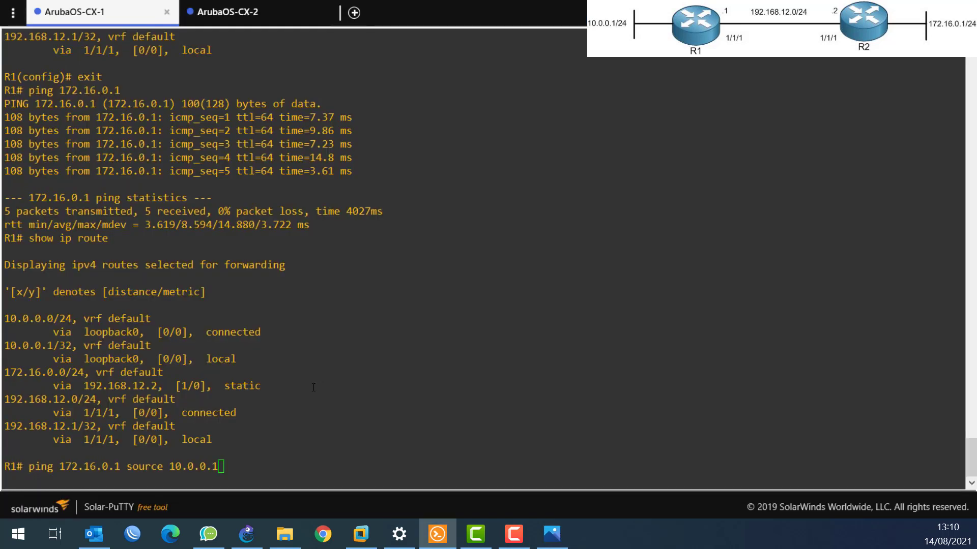
key("Return")
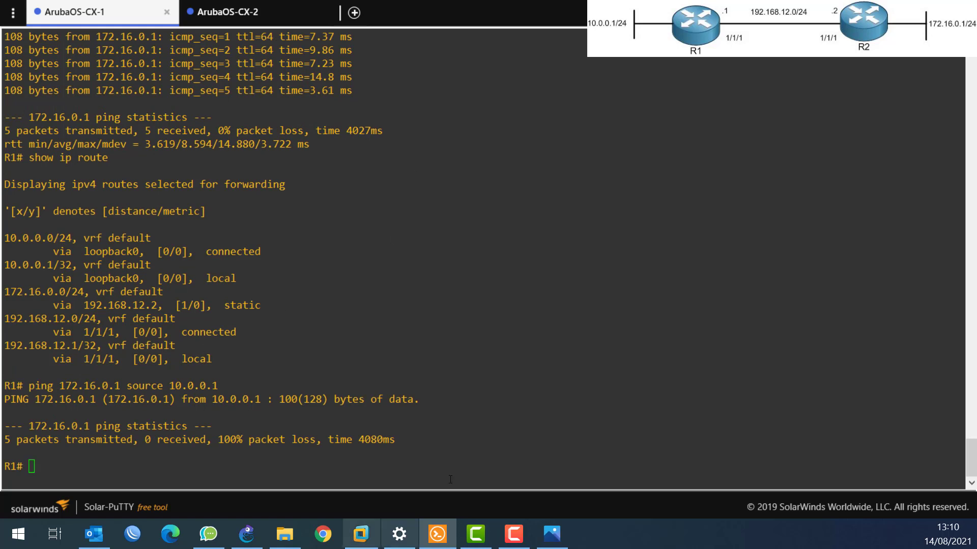
left_click(552, 535)
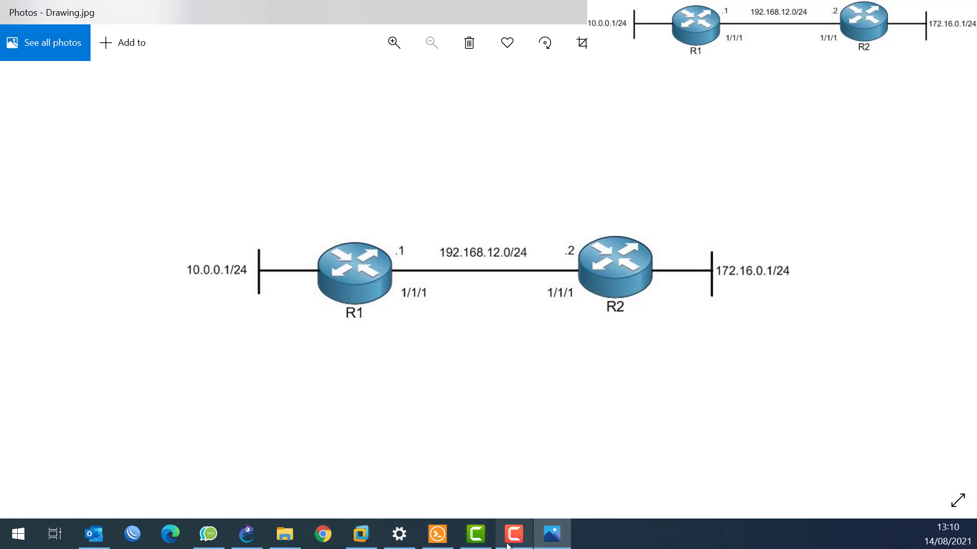
left_click(436, 535)
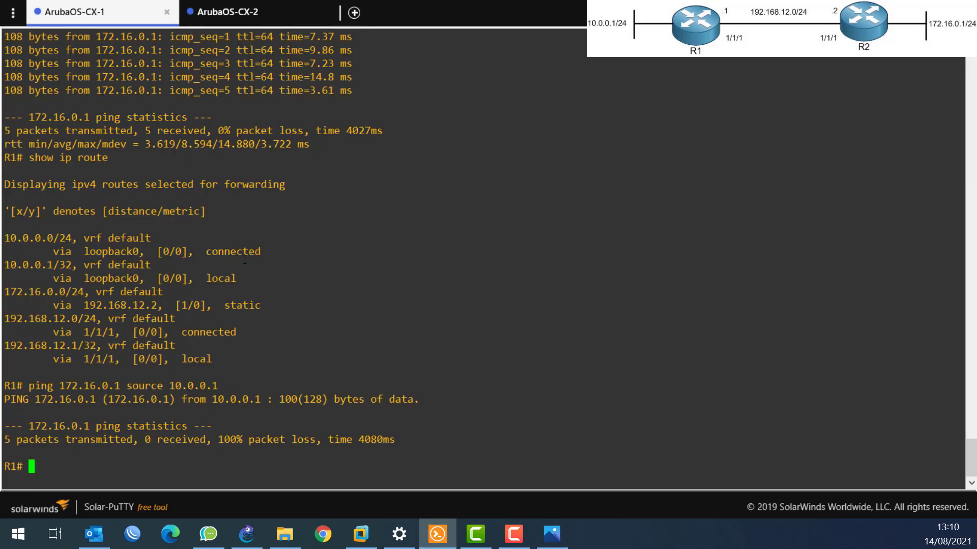
left_click(196, 15)
Step: Display R2's routing table and mark its loopback route entries
type("sho")
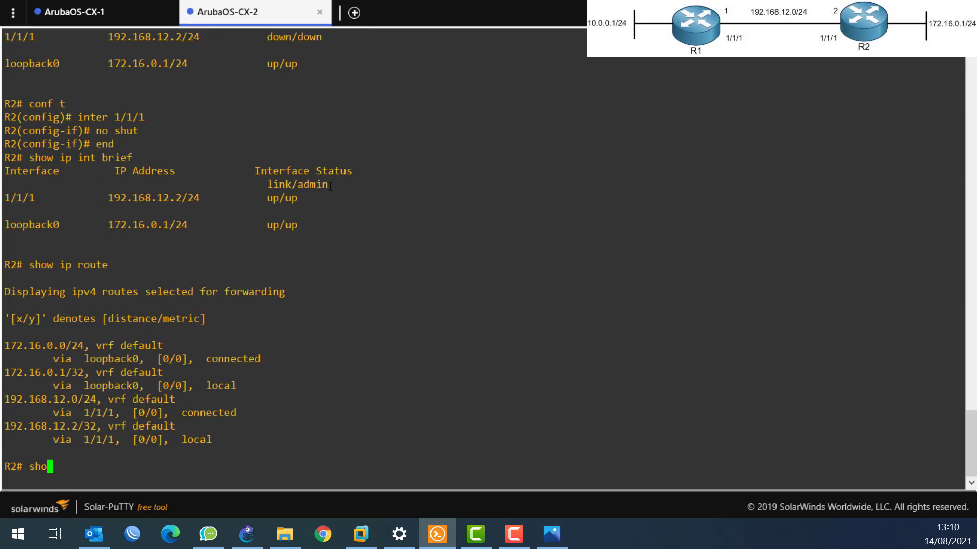
type("w ip route")
key("Return")
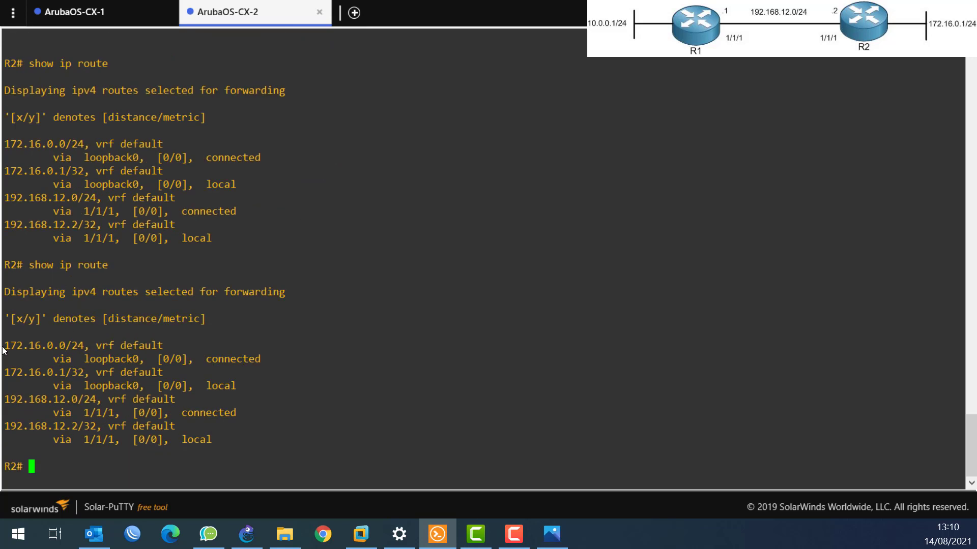
left_click_drag(4, 345, 101, 405)
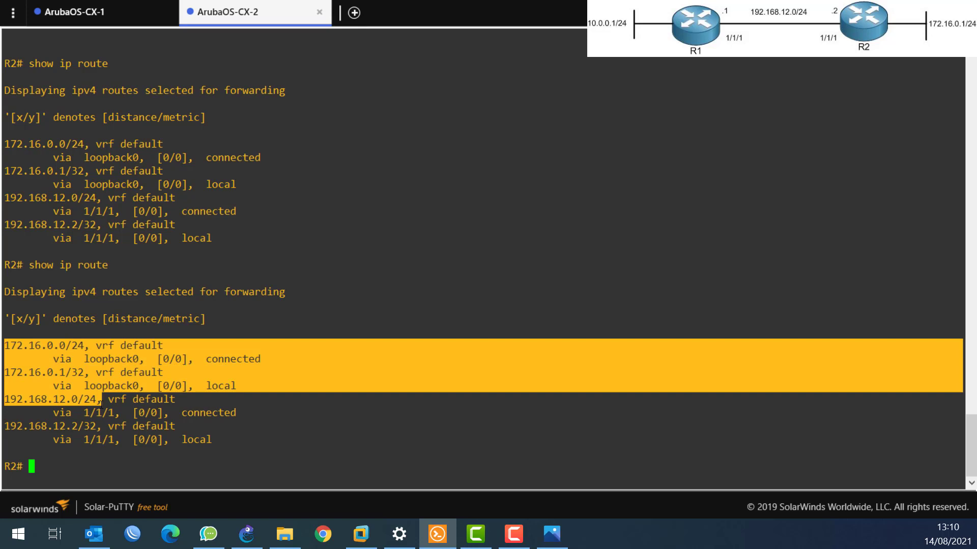
left_click(100, 405)
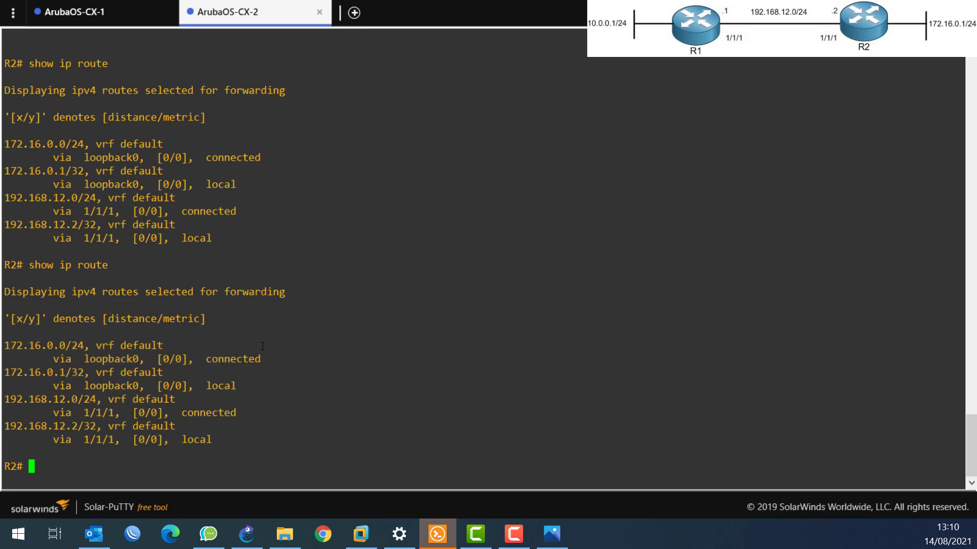
Step: In config mode on R2, add static route 10.0.0.0/24 via next hop 192.168.12.1
type("conf t")
key("Return")
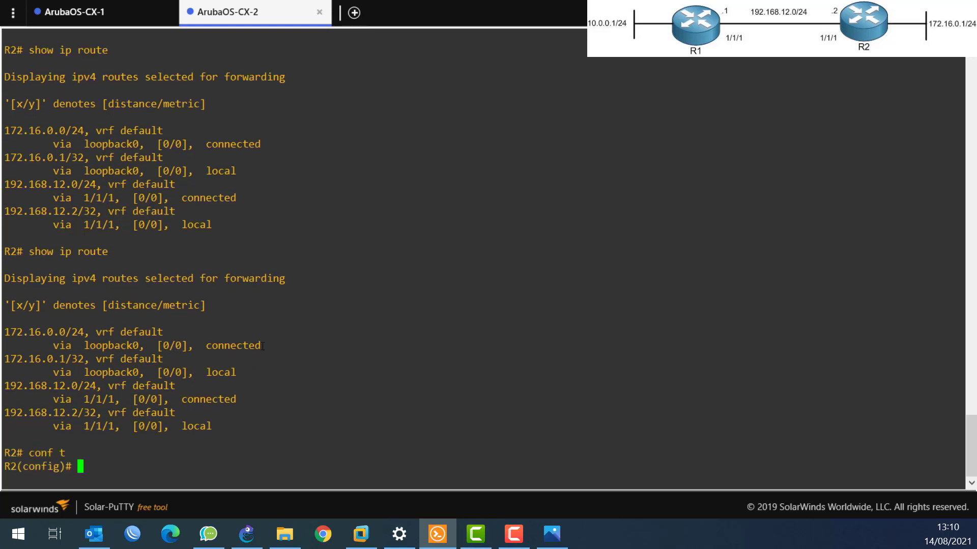
type("ip route 10.0.0.0")
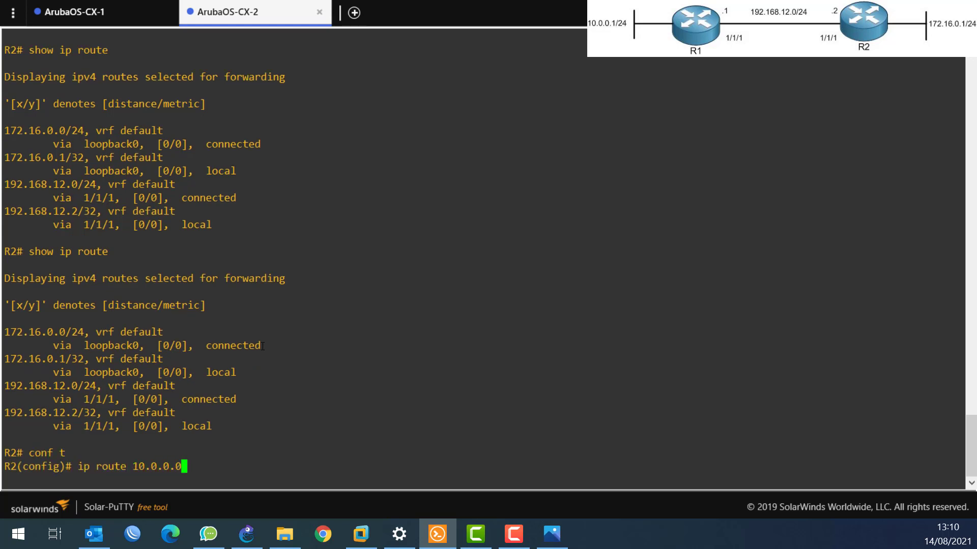
type("/24 192.168.12.1")
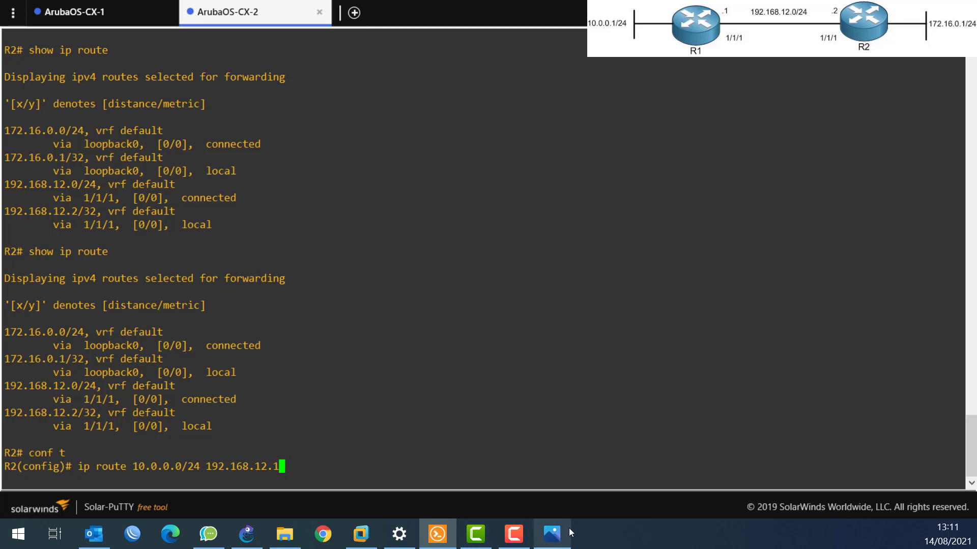
left_click(551, 534)
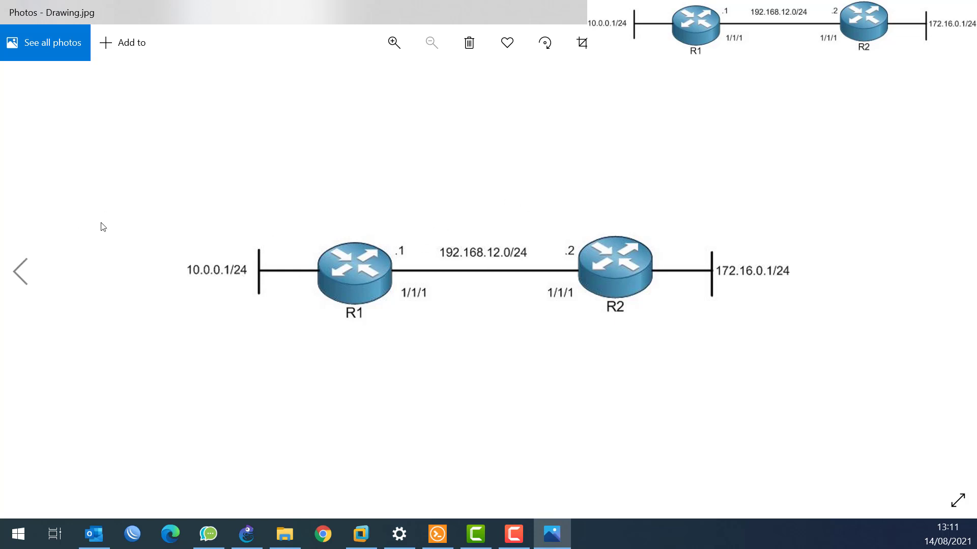
key("alt+Tab")
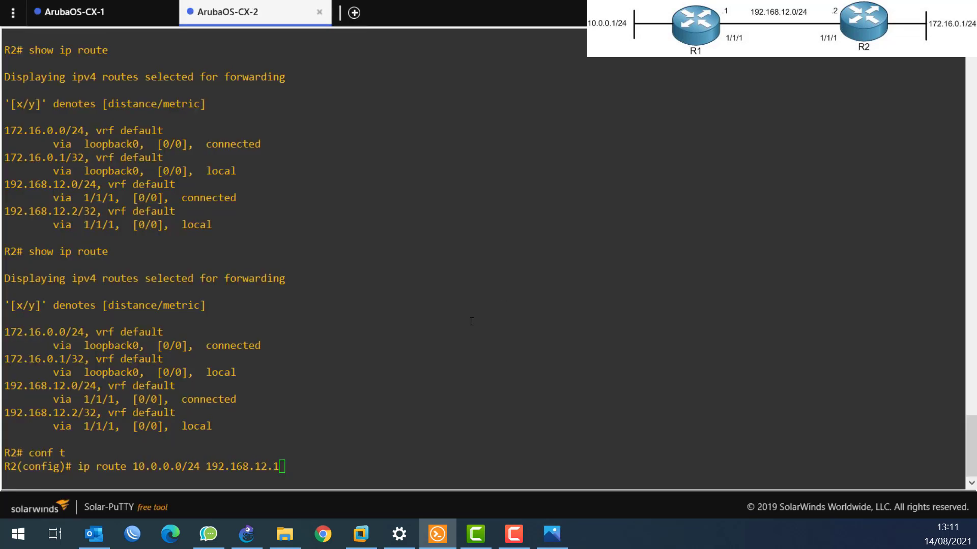
left_click(372, 339)
key("Return")
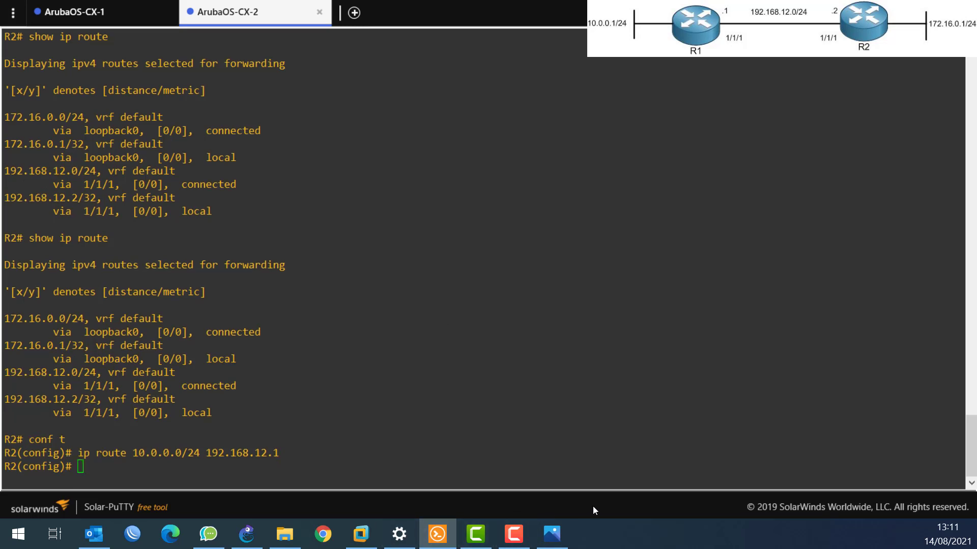
left_click(552, 534)
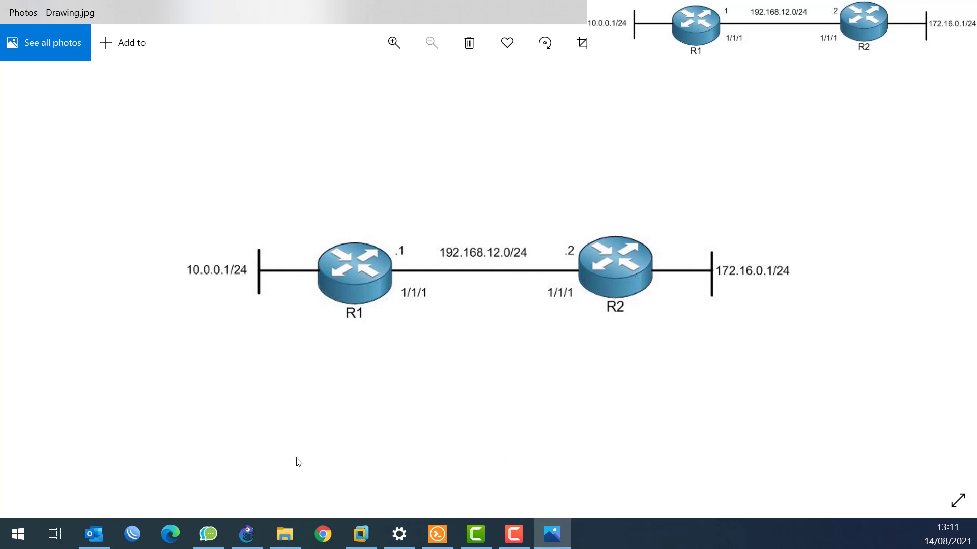
left_click(436, 532)
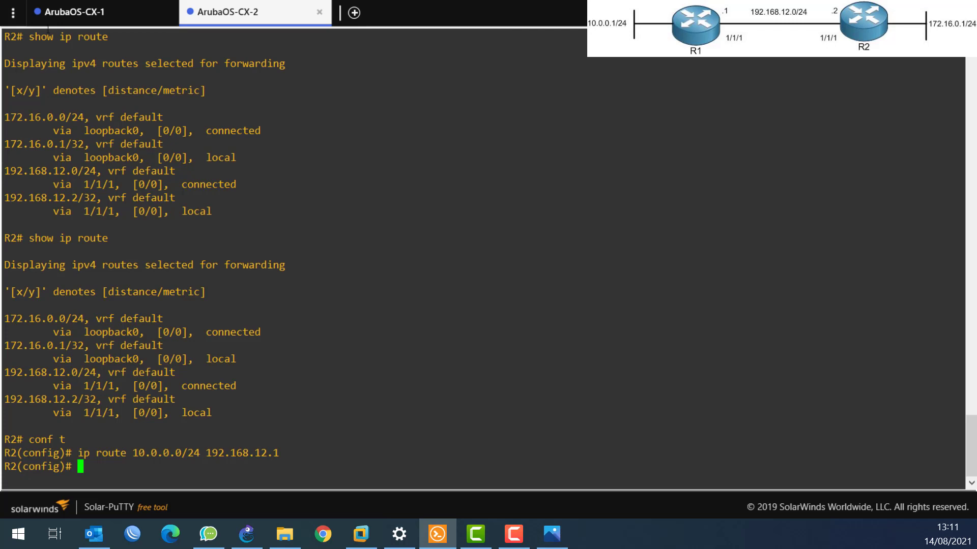
Step: On R1, rerun ping 172.16.0.1 source 10.0.0.1, confirm success, then view the diagram
left_click(51, 19)
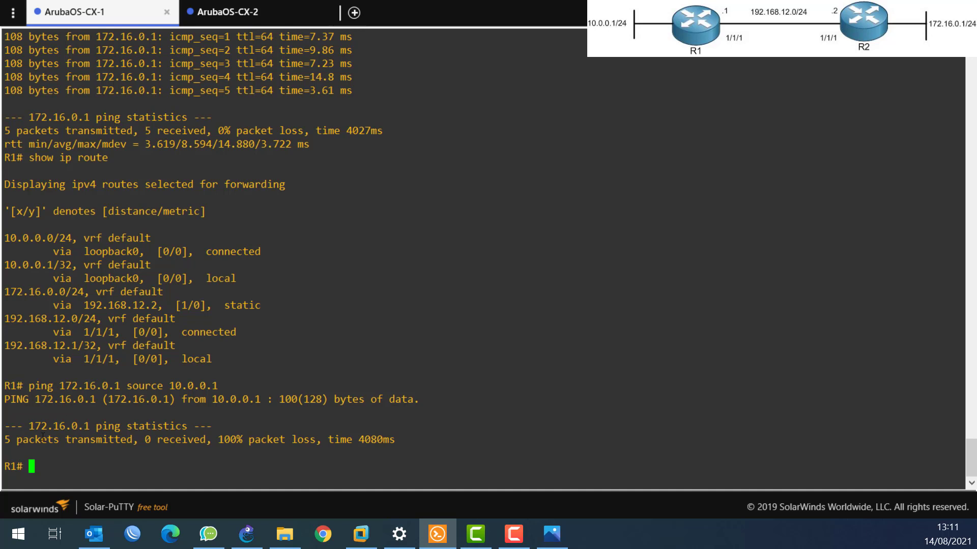
left_click_drag(5, 441, 211, 428)
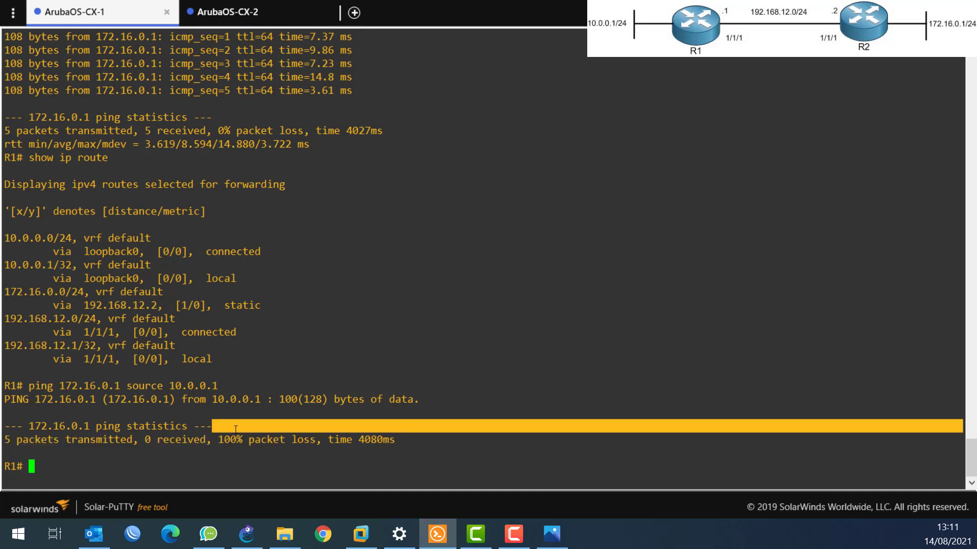
key("Up")
key("Return")
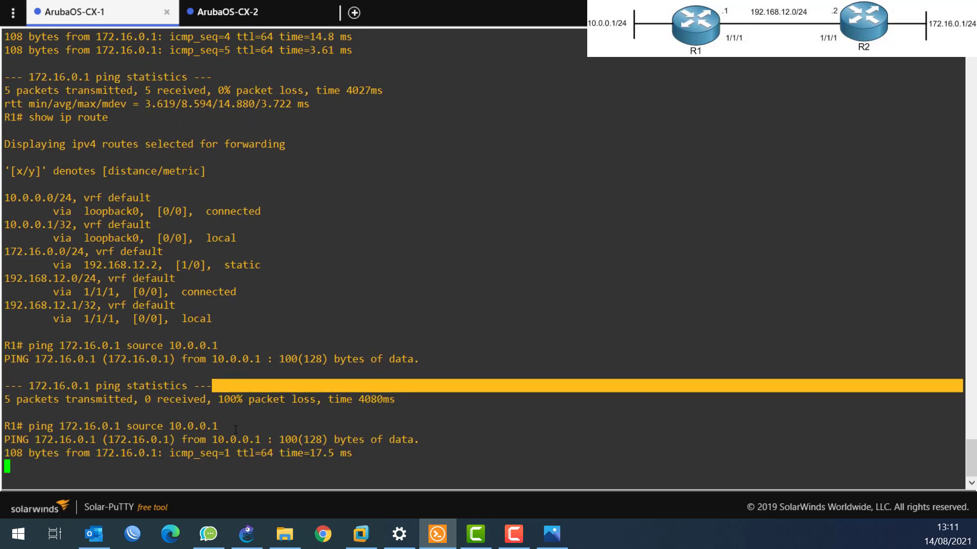
left_click(607, 382)
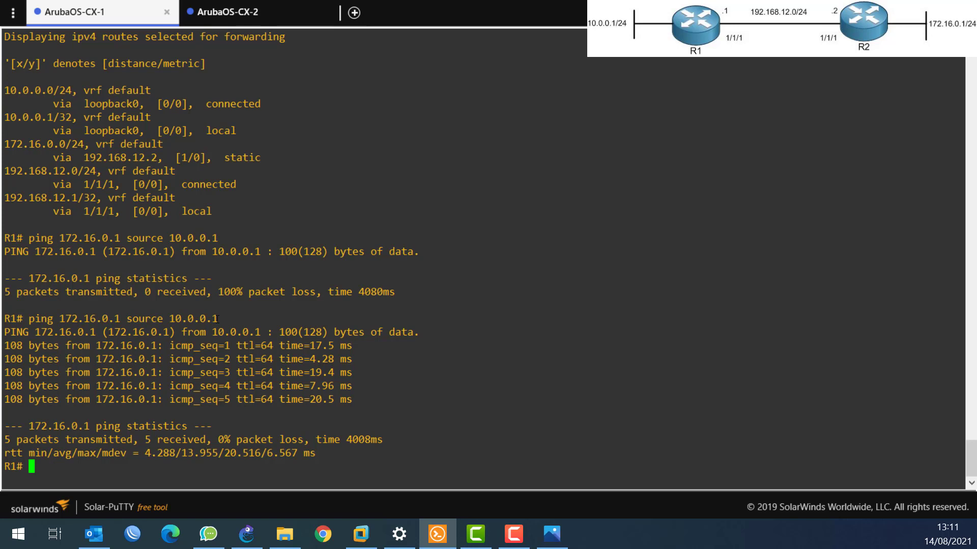
left_click_drag(217, 319, 174, 319)
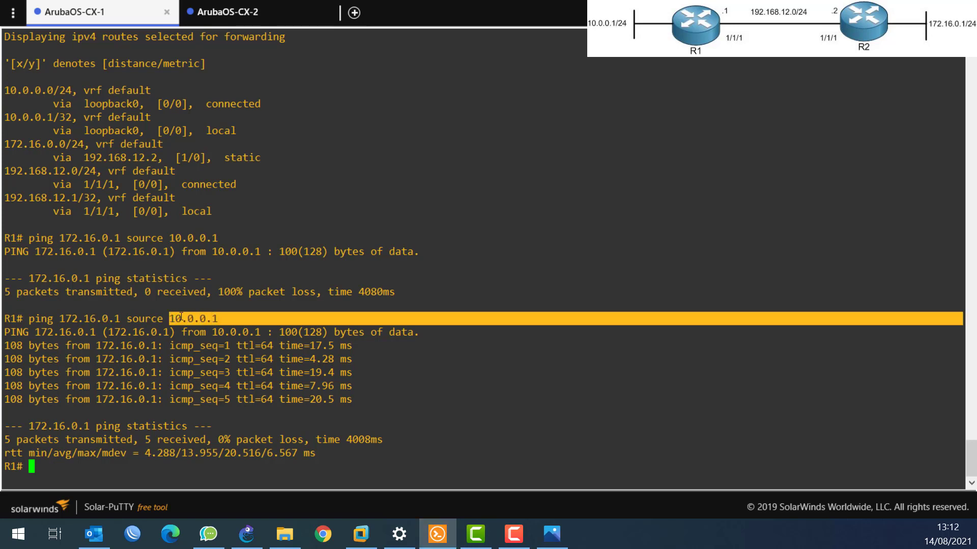
left_click_drag(58, 319, 121, 319)
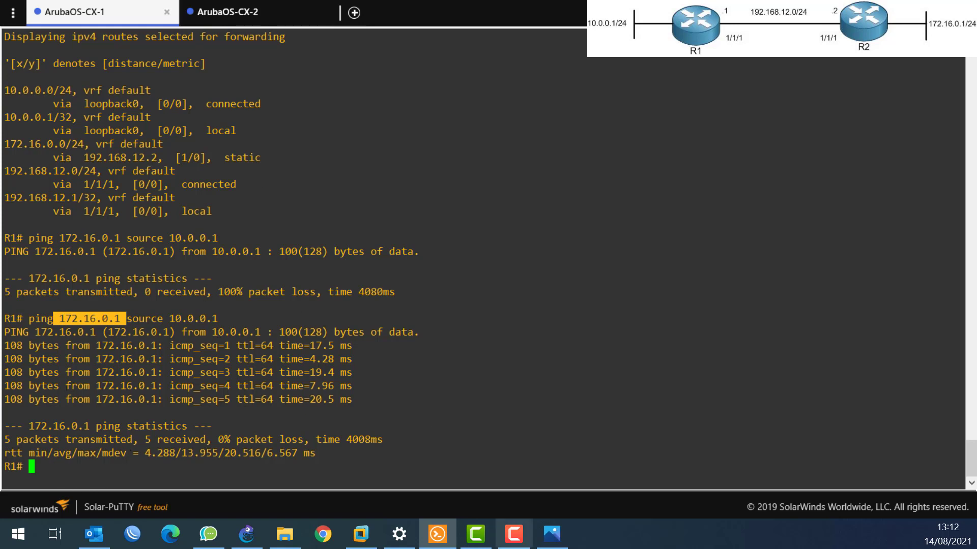
left_click(552, 534)
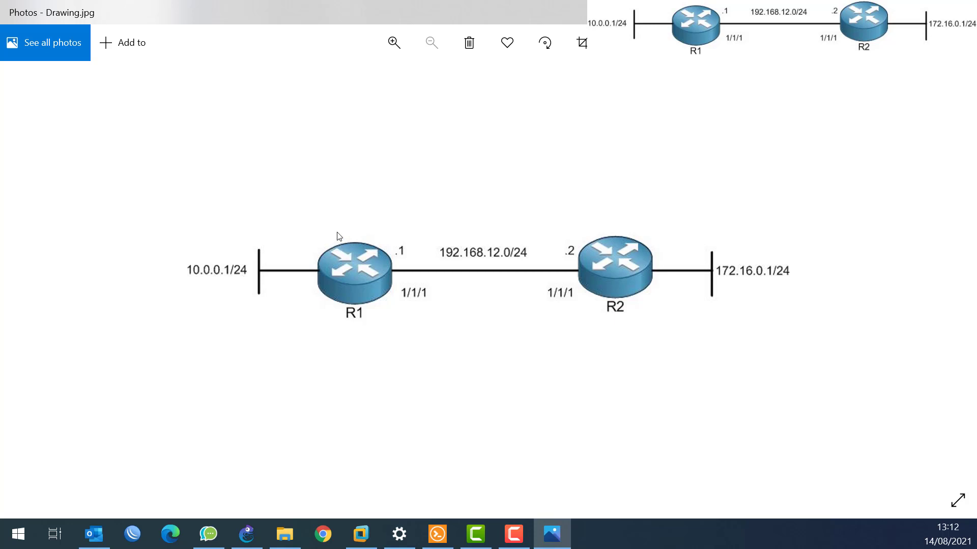
Step: In config mode on R1, add default route 0.0.0.0/0 via next hop 10.10.10.1
left_click(452, 537)
left_click(199, 353)
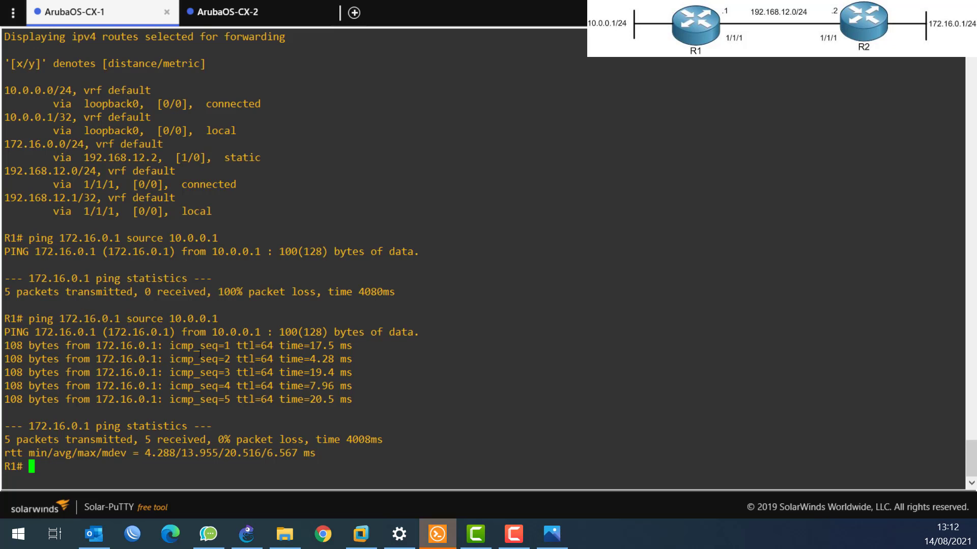
type("conf t")
key("Return")
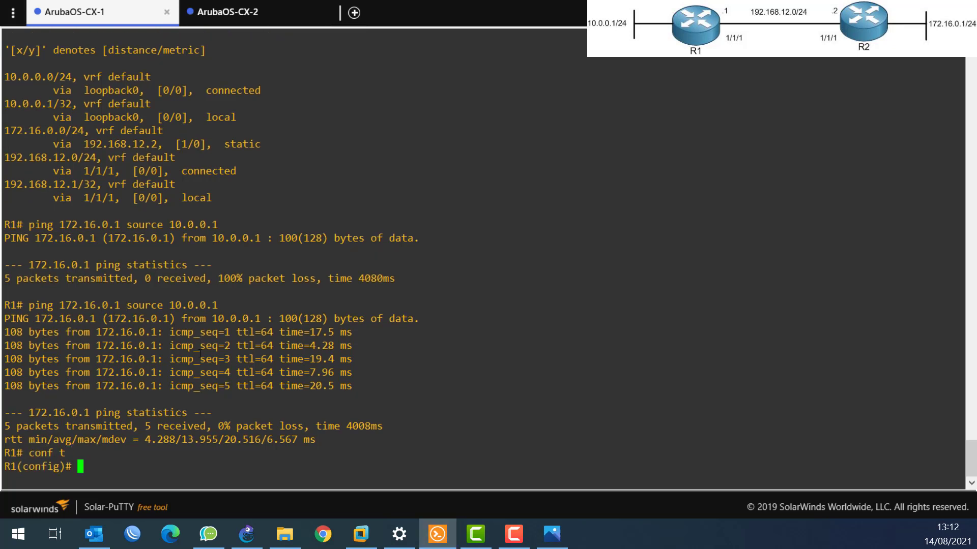
type("ip route")
type(".0.0.0")
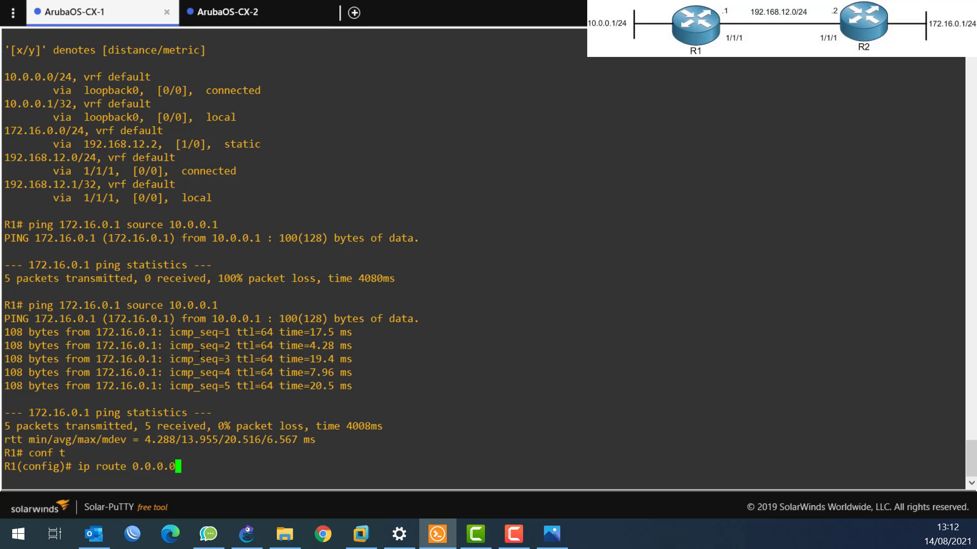
key("question")
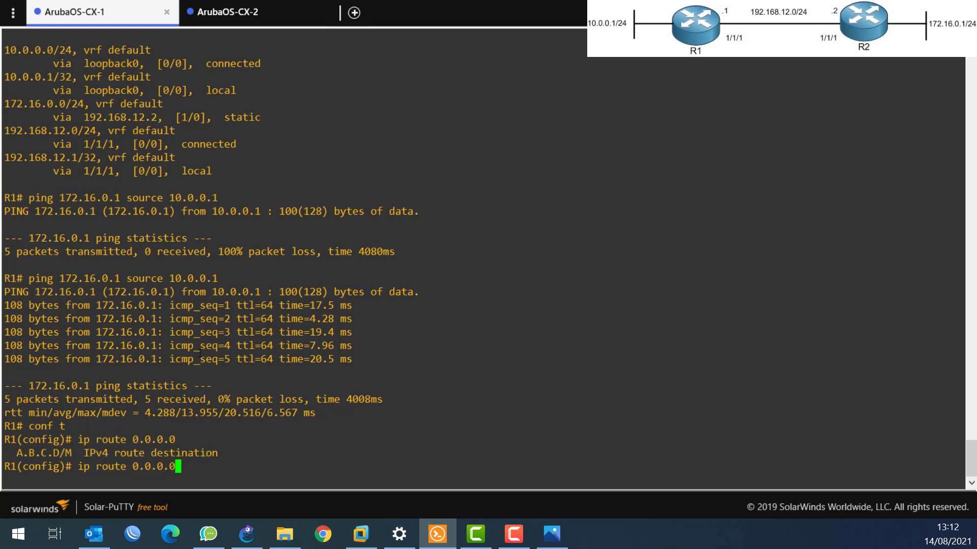
type("/0")
key("question")
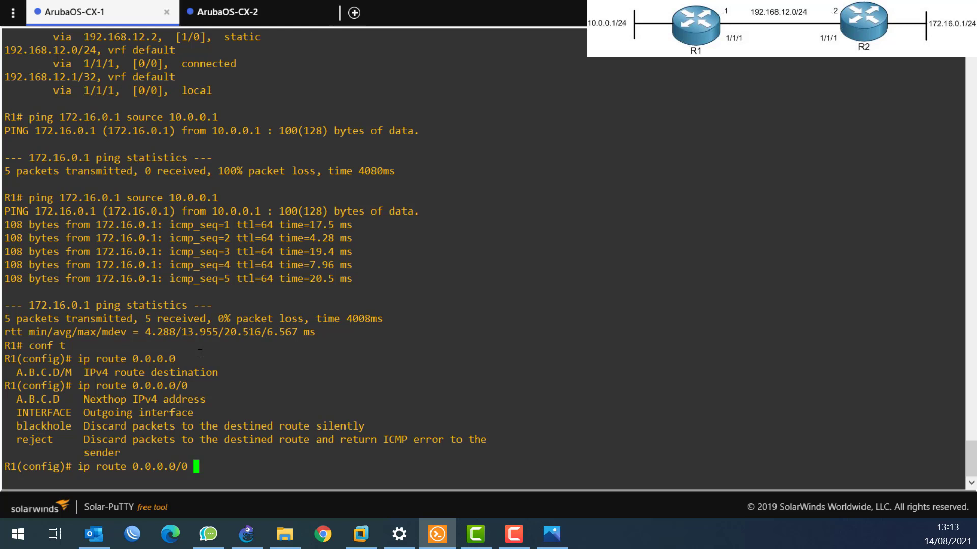
type("10.10.10.1")
key("Return")
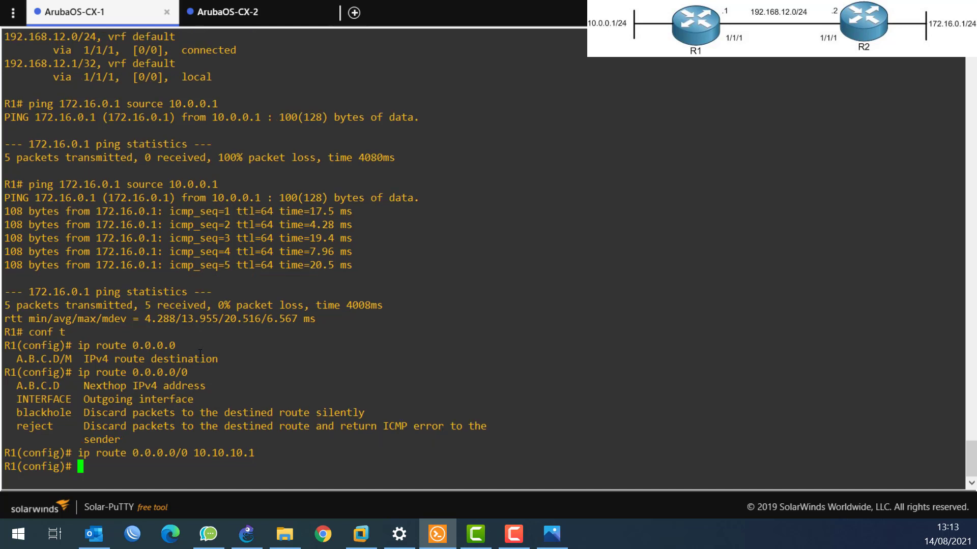
Step: Exit config mode and show R1's routing table, looking for the 0.0.0.0/0 default route
type("end")
key("Return")
type("show ip route")
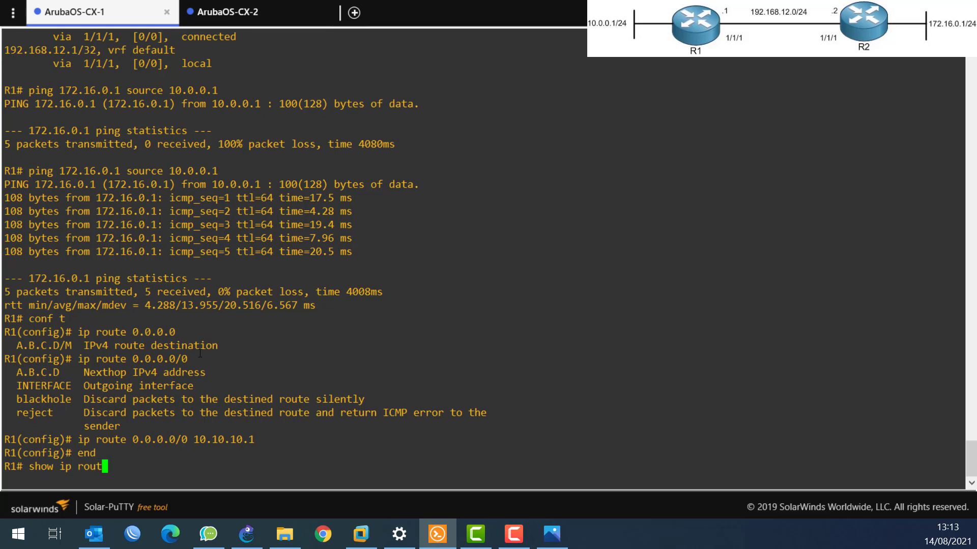
key("Return")
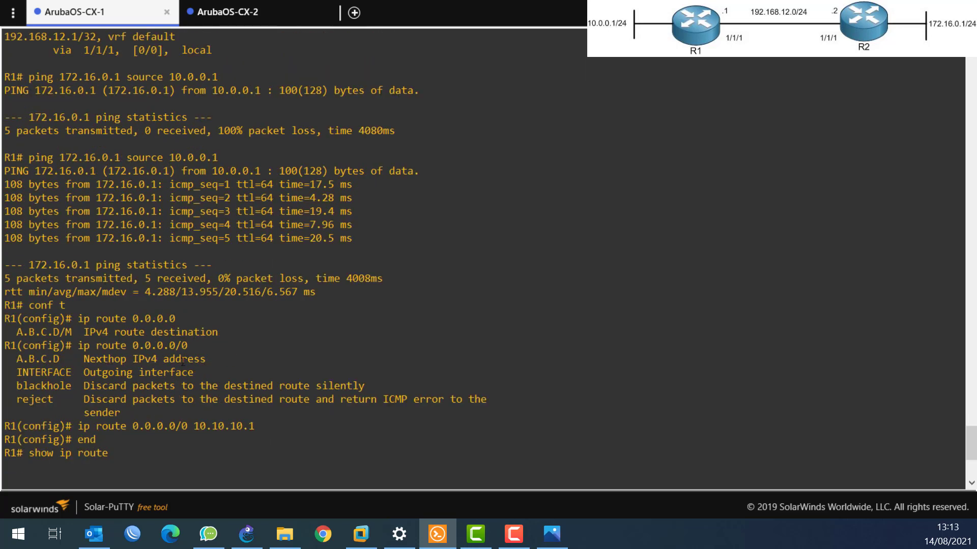
key("Return")
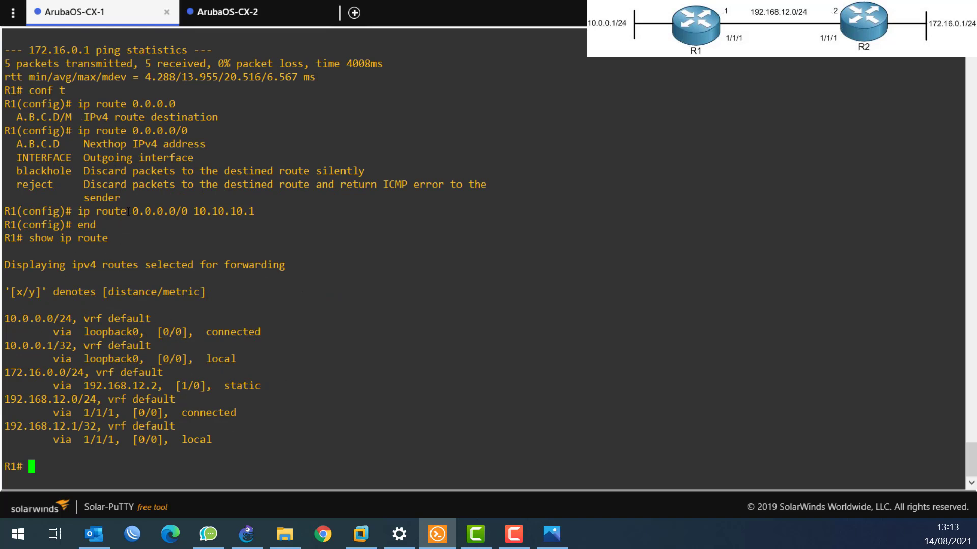
left_click_drag(129, 211, 195, 207)
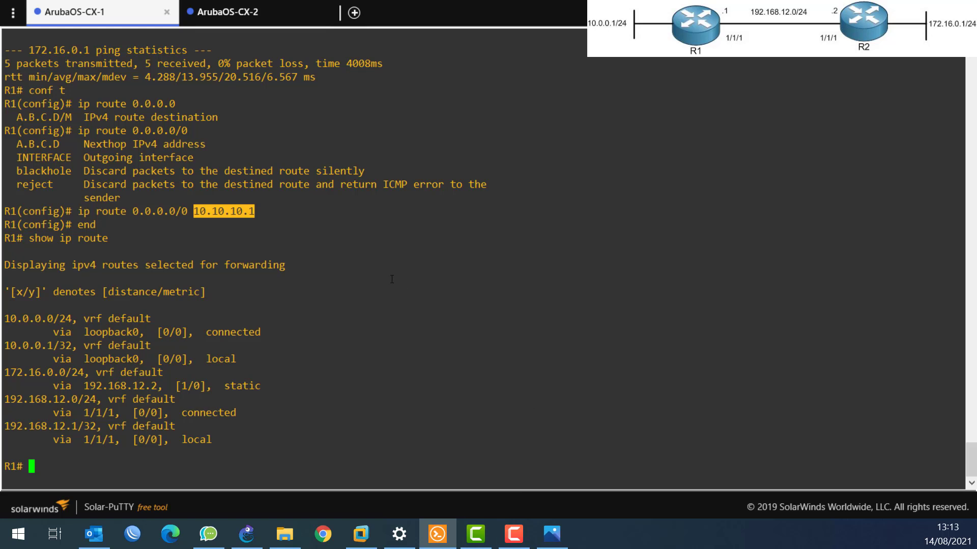
left_click(251, 15)
left_click(128, 16)
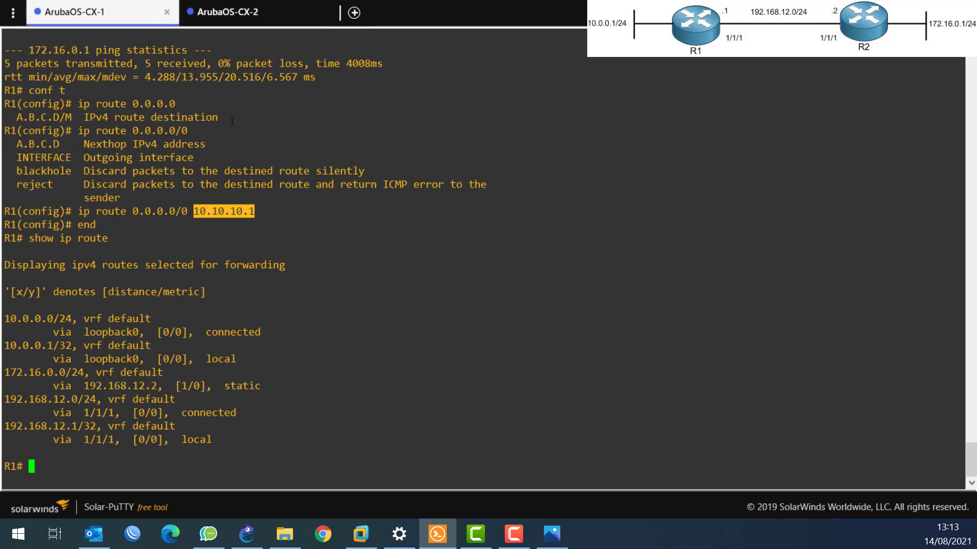